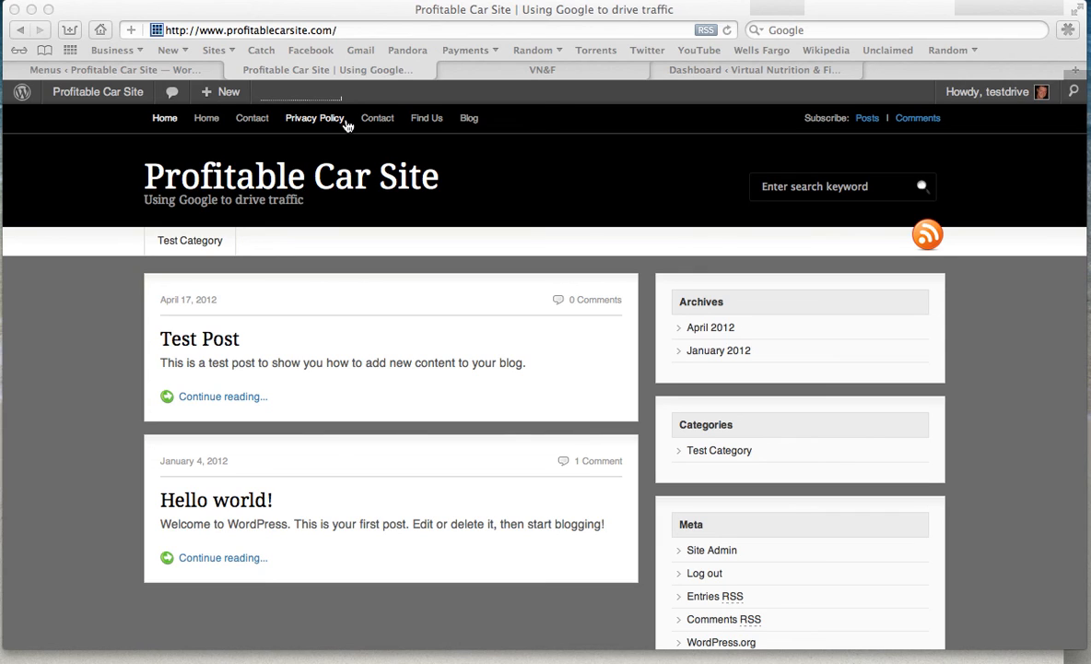
Compare the two Contact pages in the site admin and move the one containing the SmallBiz Options Panel placeholder text to the trash
{"action": "left_click", "coordinate": [132, 74]}
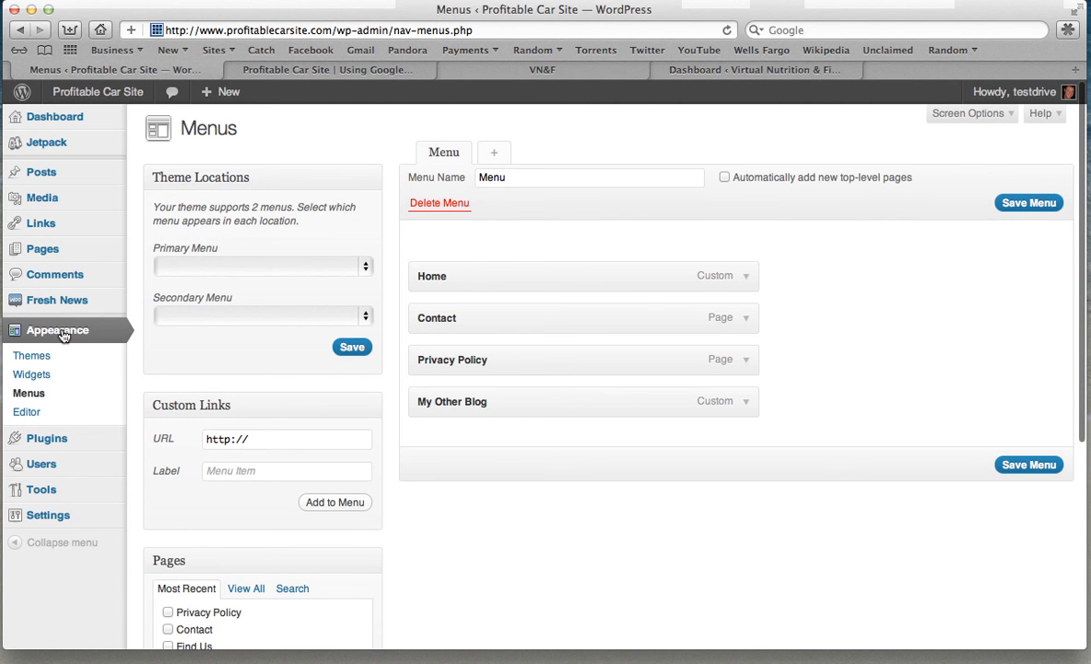
{"action": "left_click", "coordinate": [65, 251]}
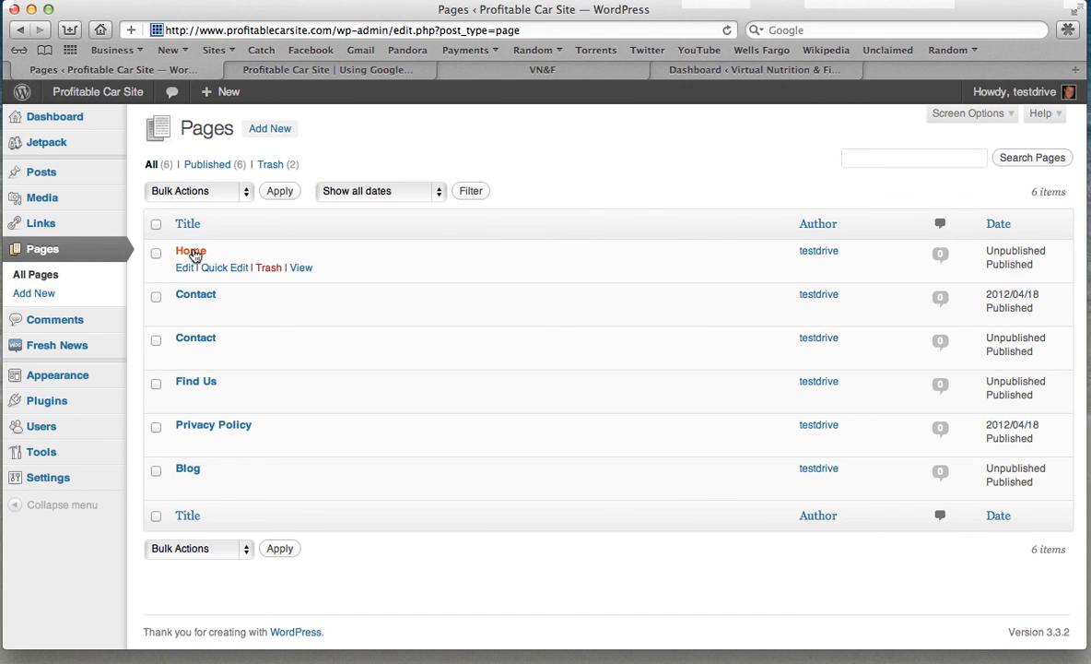
{"action": "left_click", "coordinate": [192, 296]}
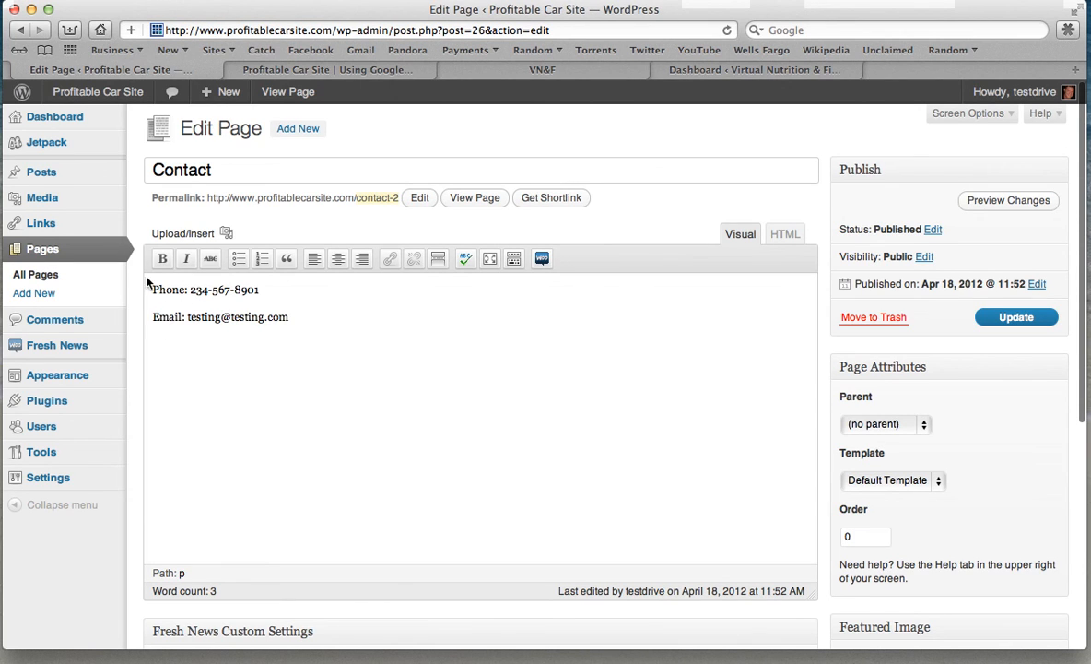
{"action": "left_click", "coordinate": [81, 246]}
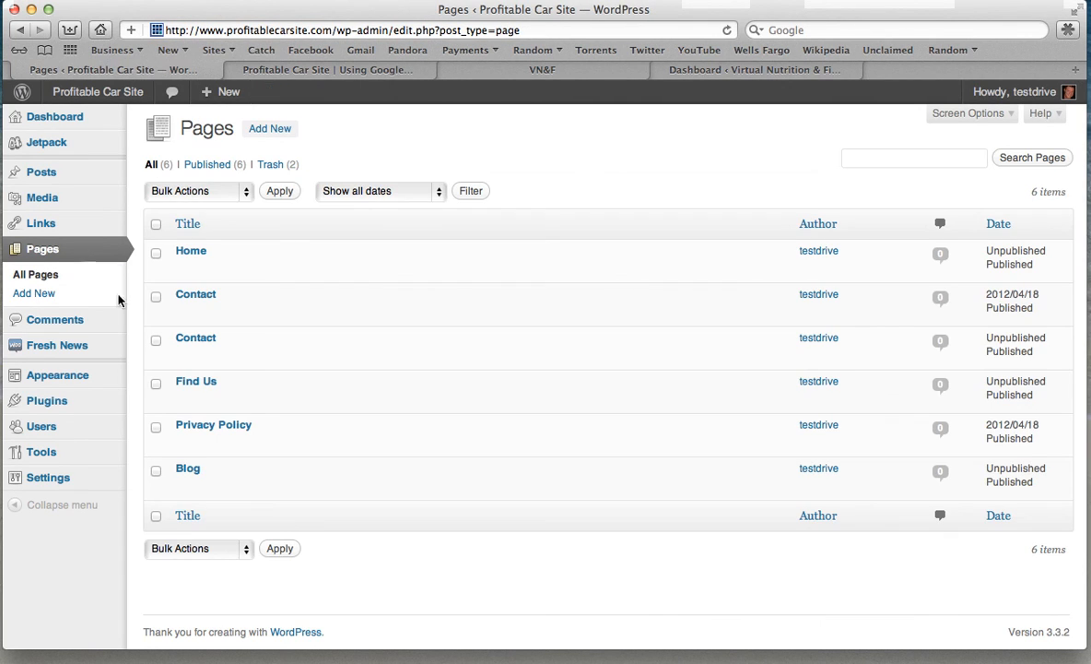
{"action": "left_click", "coordinate": [189, 339]}
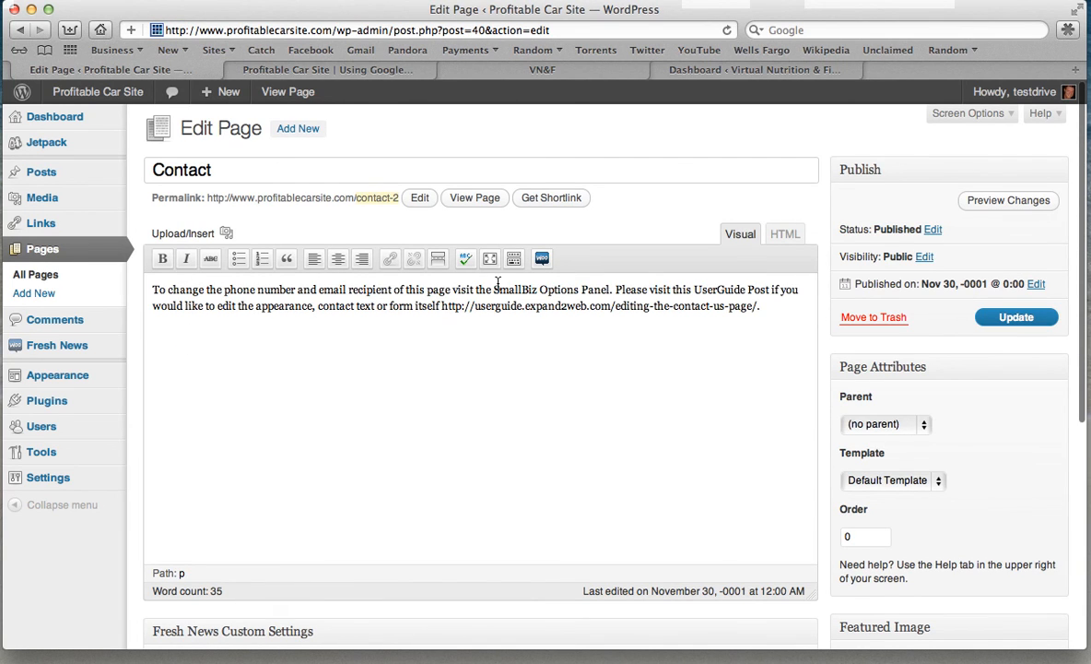
{"action": "left_click_drag", "start_coordinate": [495, 289], "coordinate": [595, 289]}
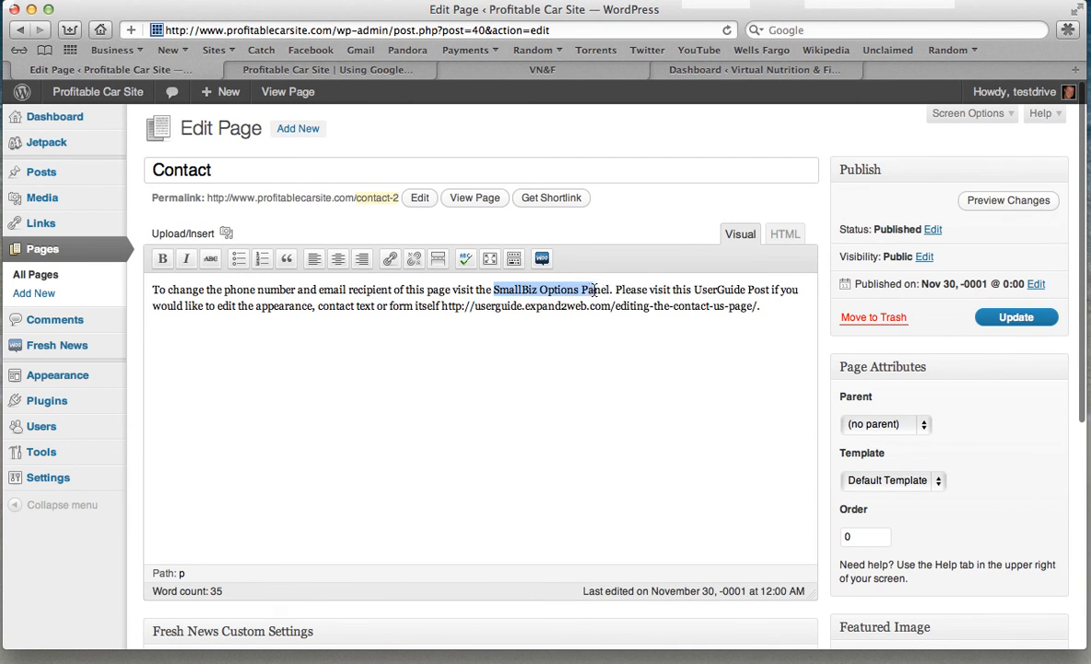
{"action": "left_click", "coordinate": [77, 251]}
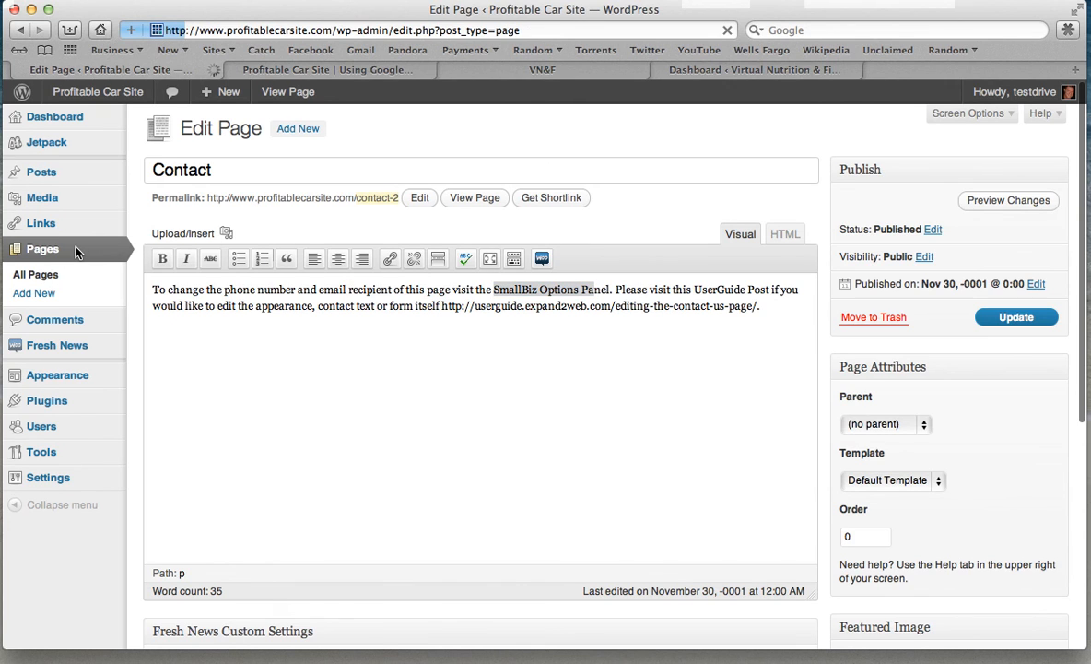
{"action": "mouse_move", "coordinate": [191, 347]}
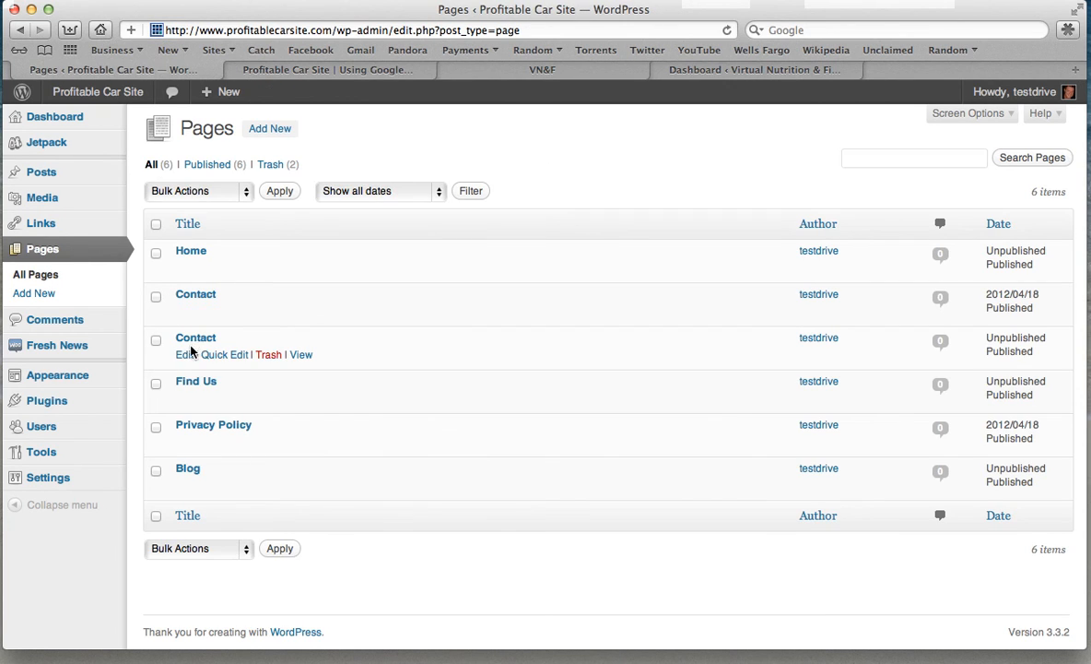
{"action": "left_click", "coordinate": [268, 355]}
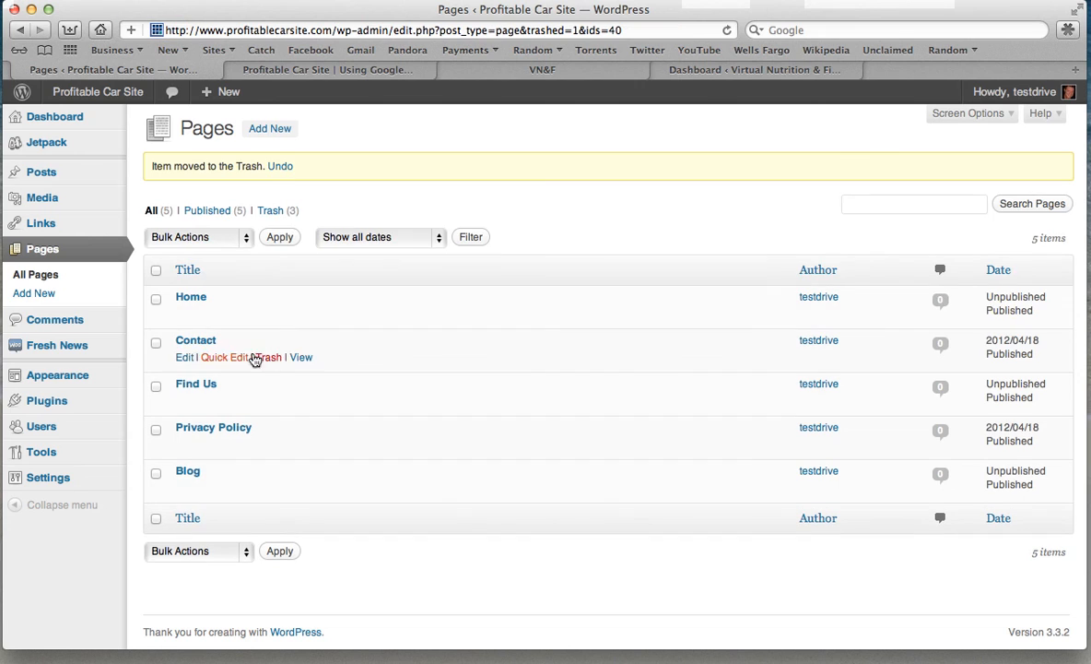
Check the Find Us page's content, move the Find Us and Blog pages to the trash, and reload the live site
{"action": "left_click", "coordinate": [185, 387]}
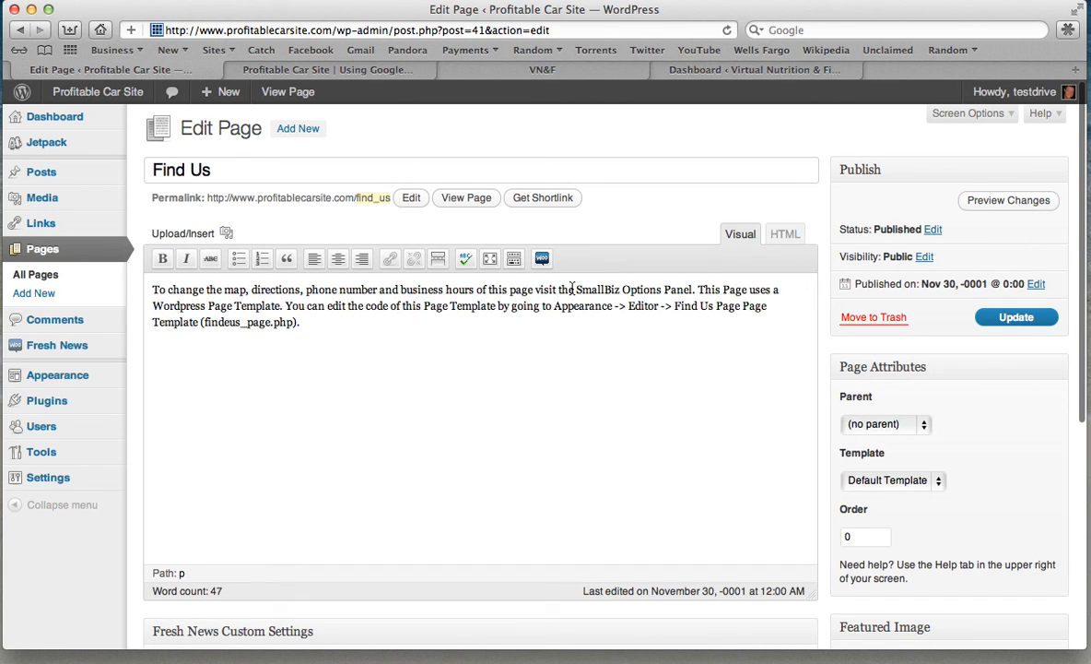
{"action": "left_click_drag", "start_coordinate": [573, 289], "coordinate": [655, 305]}
{"action": "left_click", "coordinate": [277, 296]}
{"action": "left_click", "coordinate": [59, 247]}
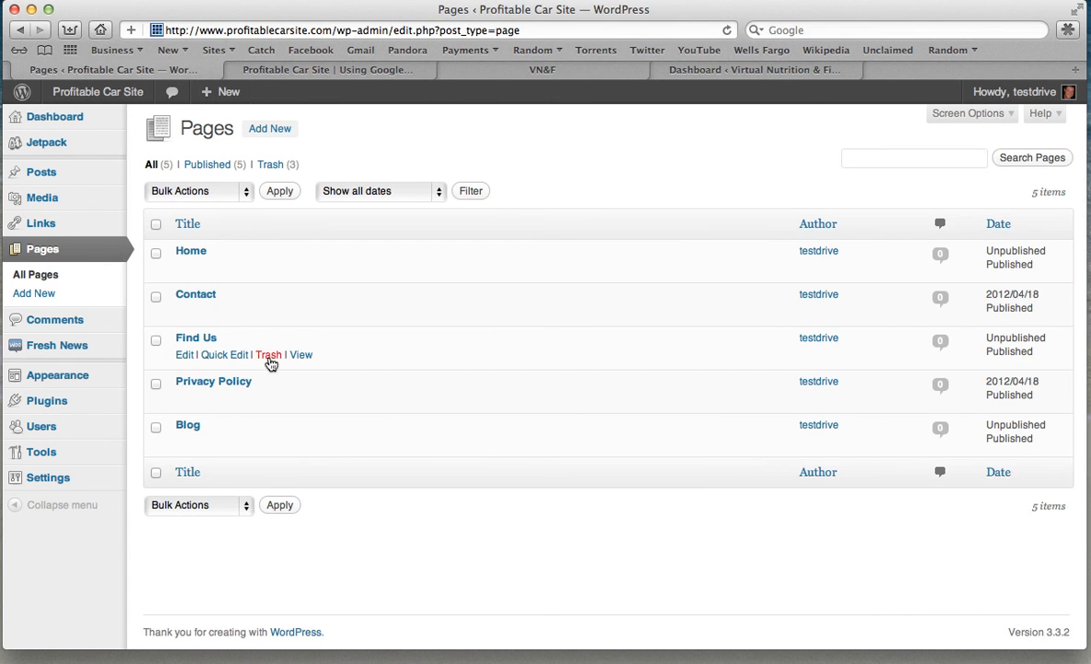
{"action": "left_click", "coordinate": [268, 355]}
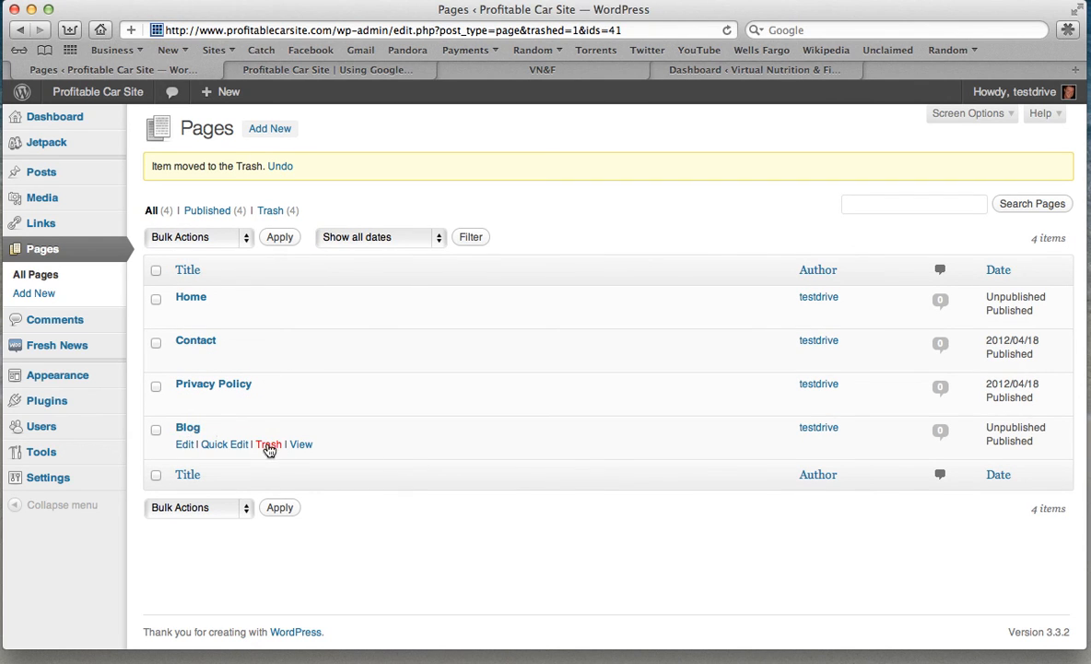
{"action": "left_click", "coordinate": [268, 446]}
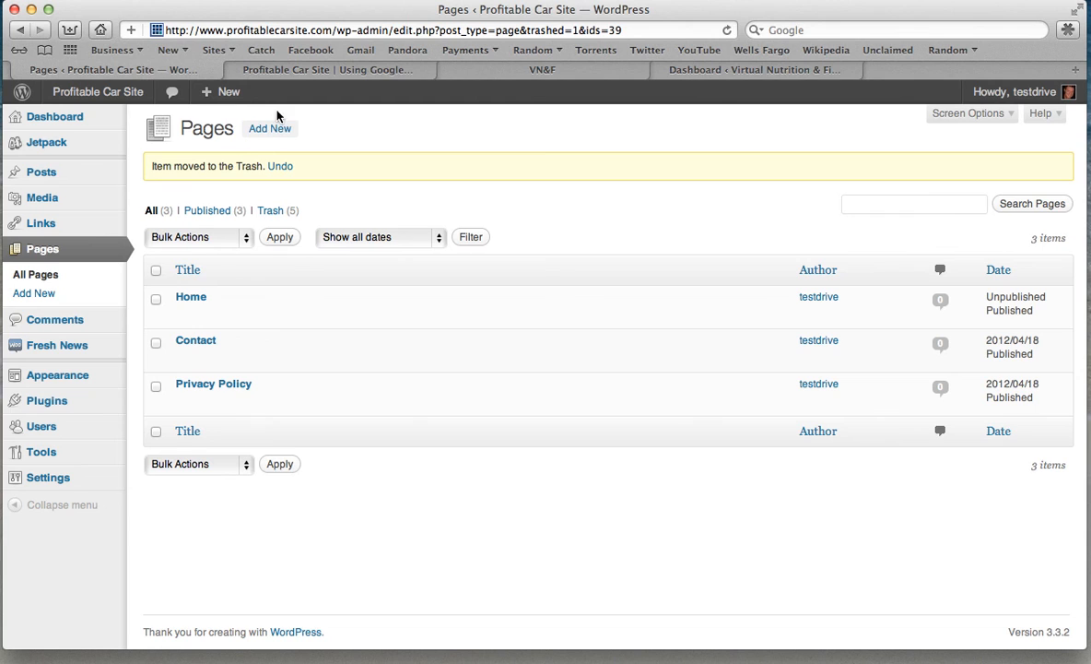
{"action": "left_click", "coordinate": [336, 72]}
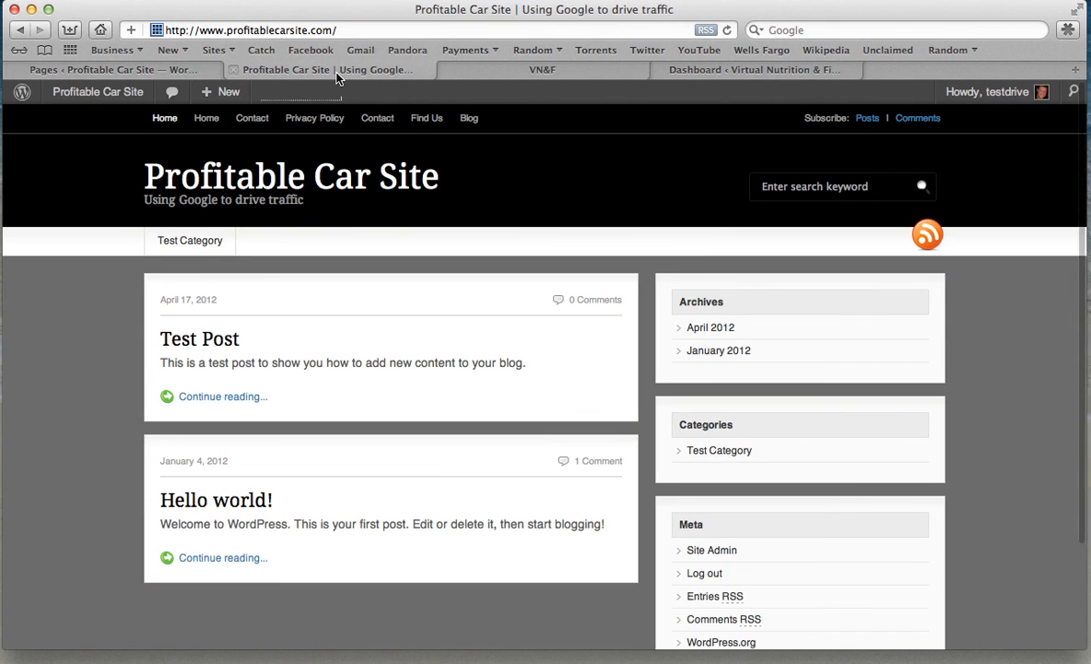
{"action": "left_click", "coordinate": [728, 31]}
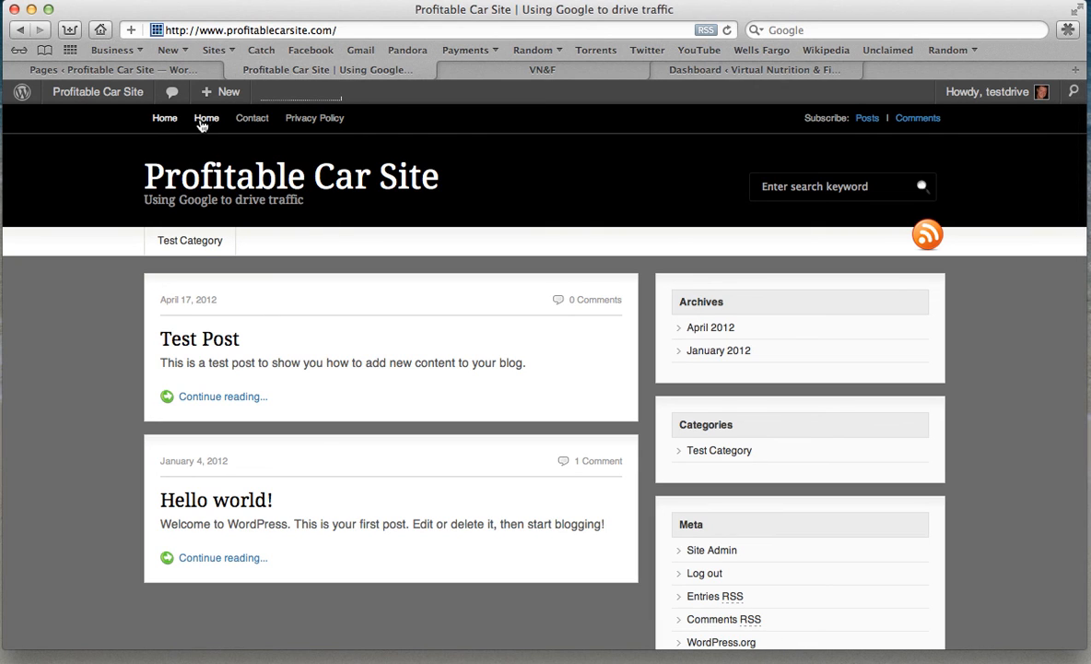
Assign the menu named Menu to the theme's Secondary Menu location, save it, and reload the live site
{"action": "left_click", "coordinate": [170, 70]}
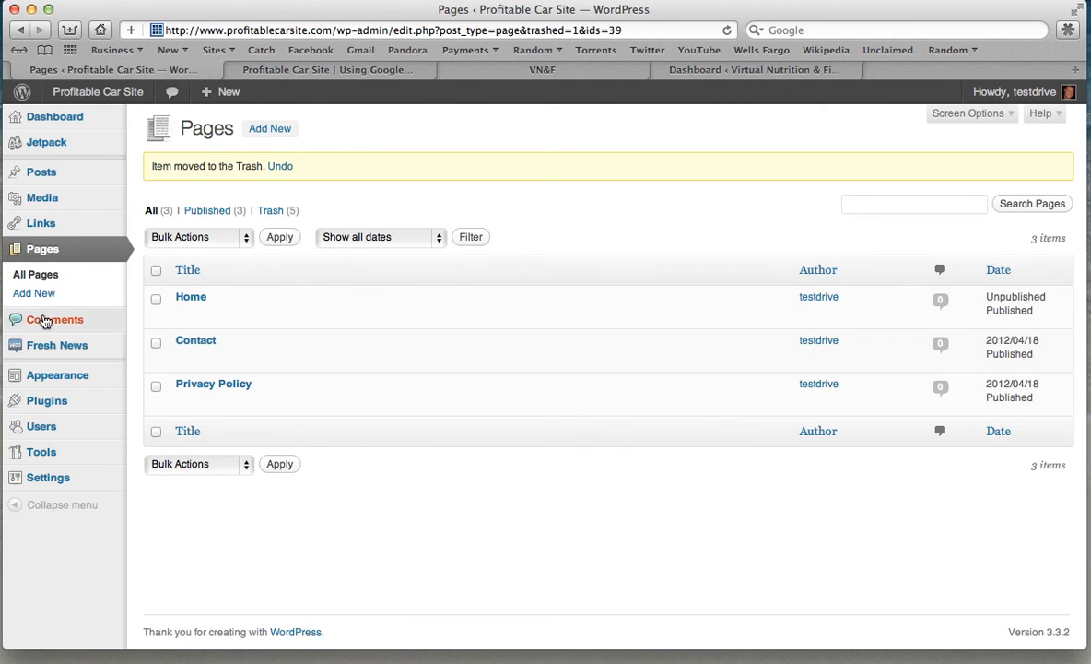
{"action": "mouse_move", "coordinate": [46, 372]}
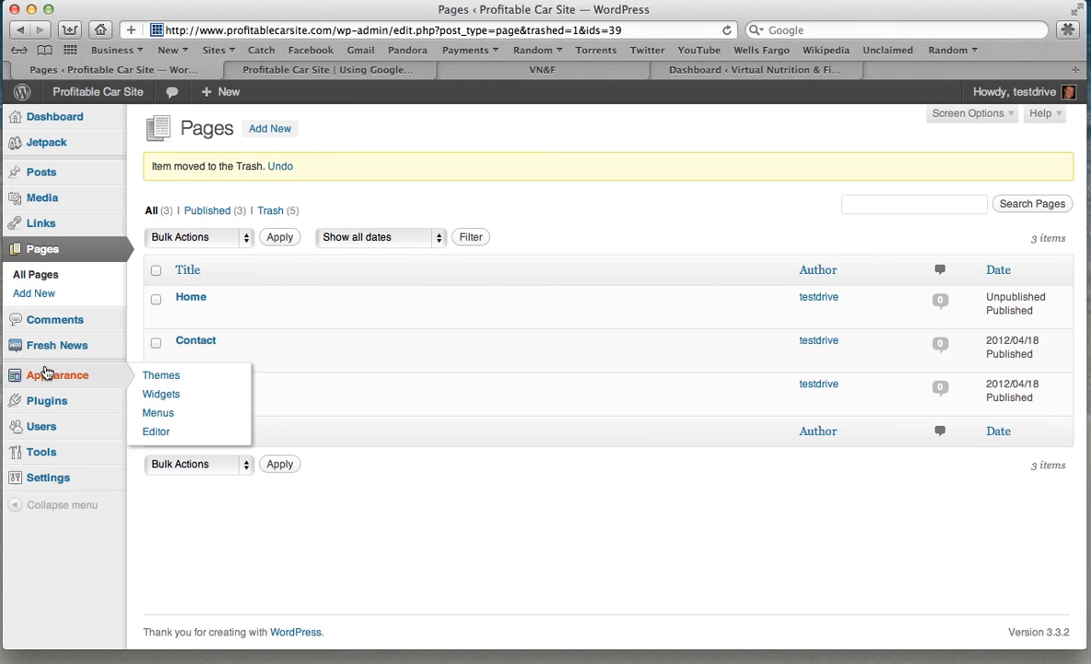
{"action": "left_click", "coordinate": [163, 413]}
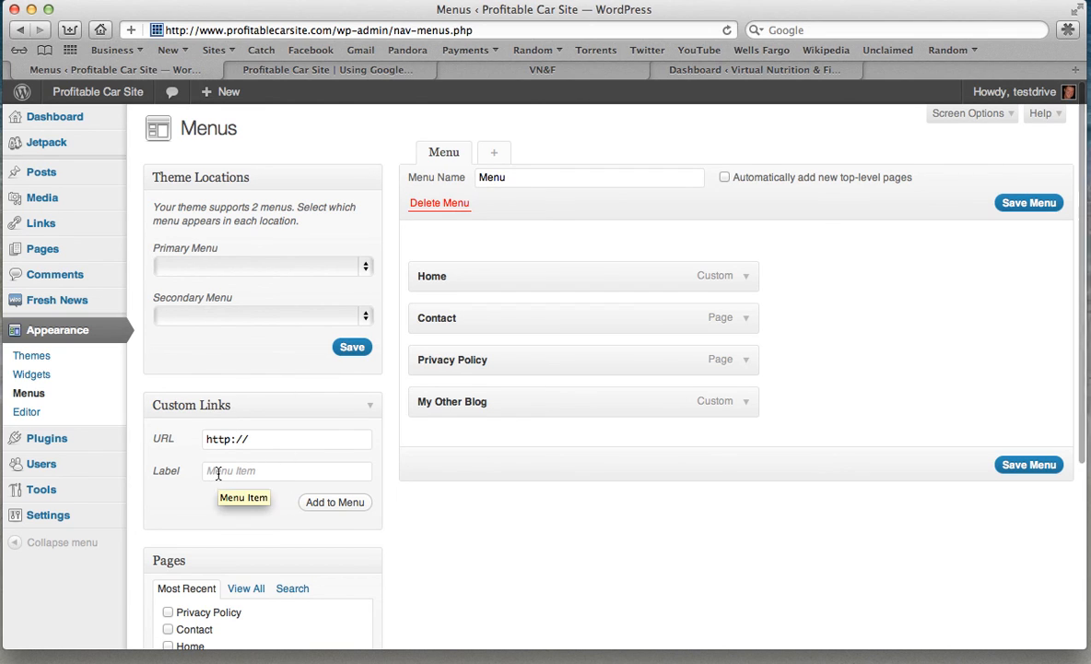
{"action": "left_click", "coordinate": [319, 72]}
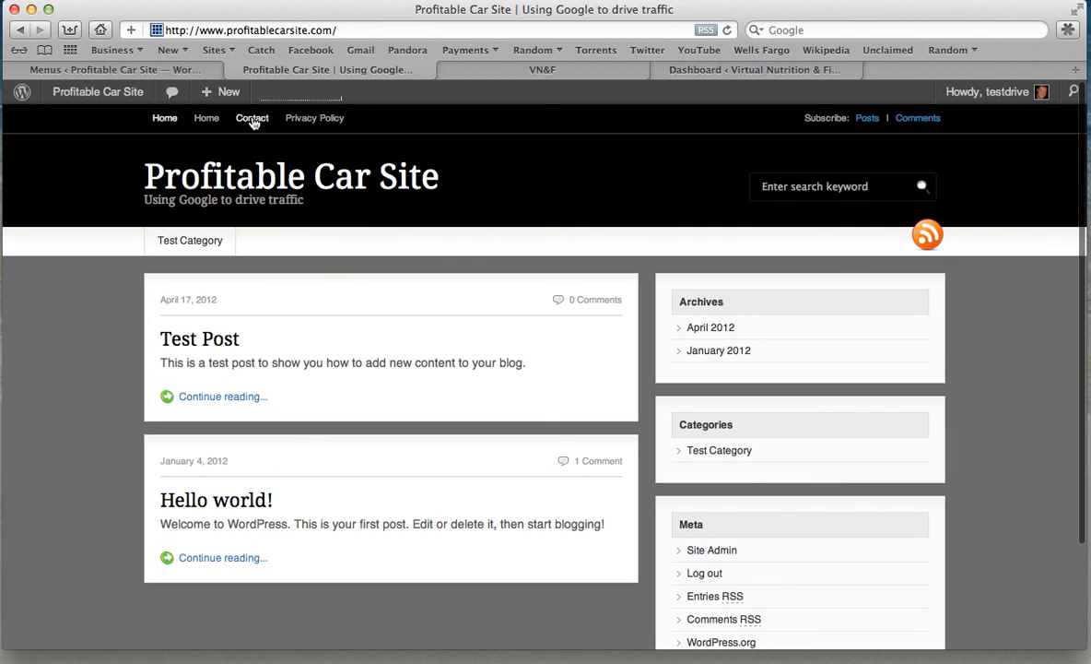
{"action": "left_click", "coordinate": [177, 68]}
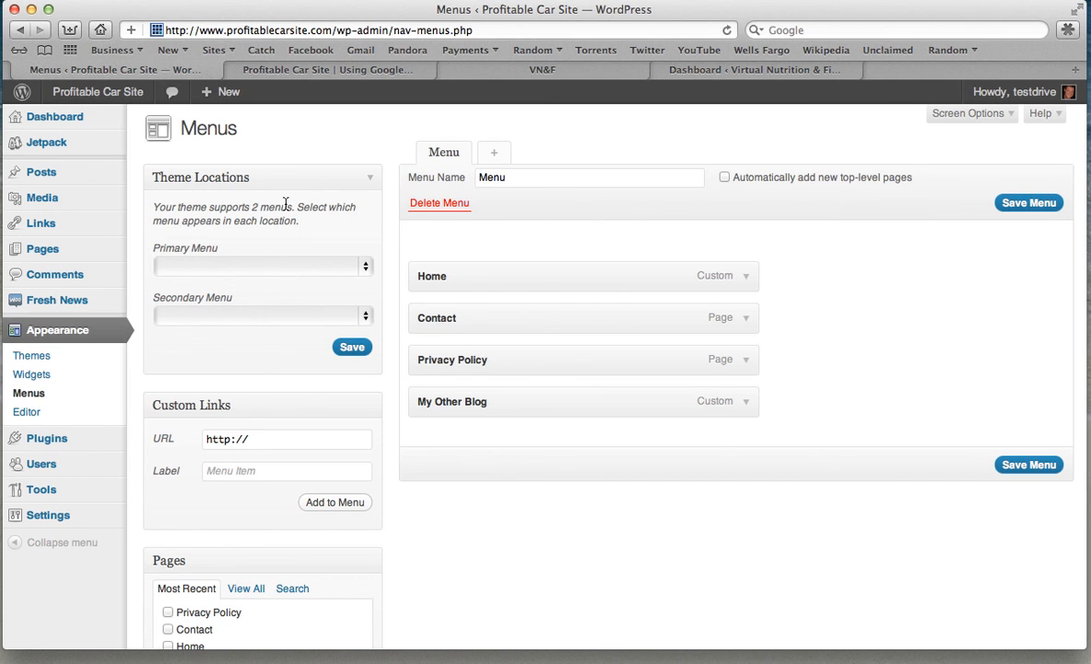
{"action": "left_click", "coordinate": [309, 75]}
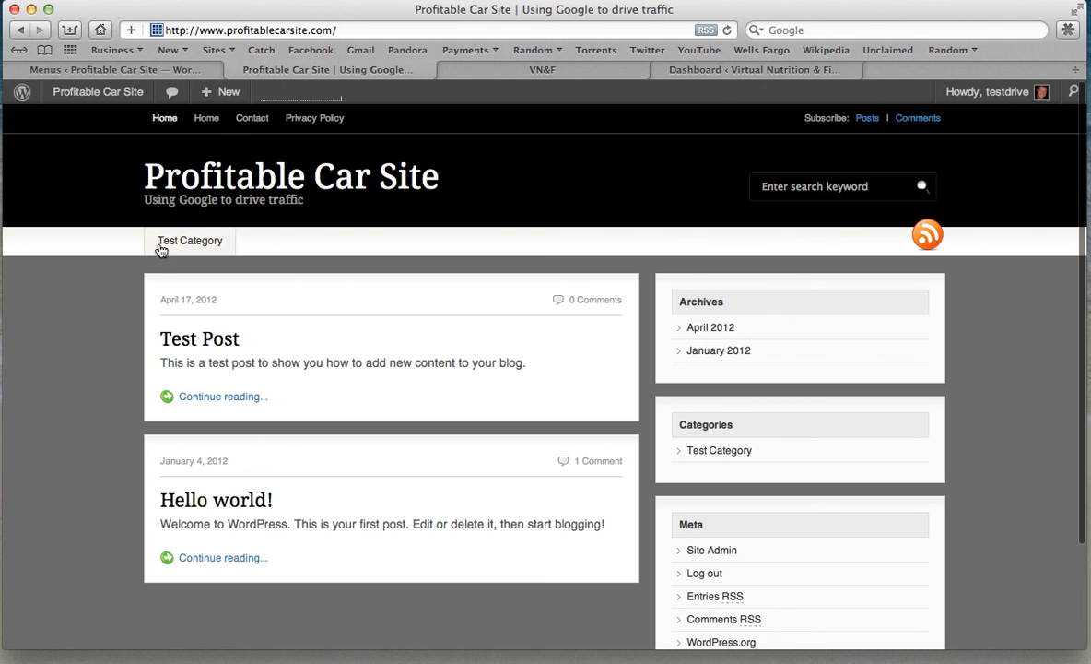
{"action": "left_click", "coordinate": [164, 70]}
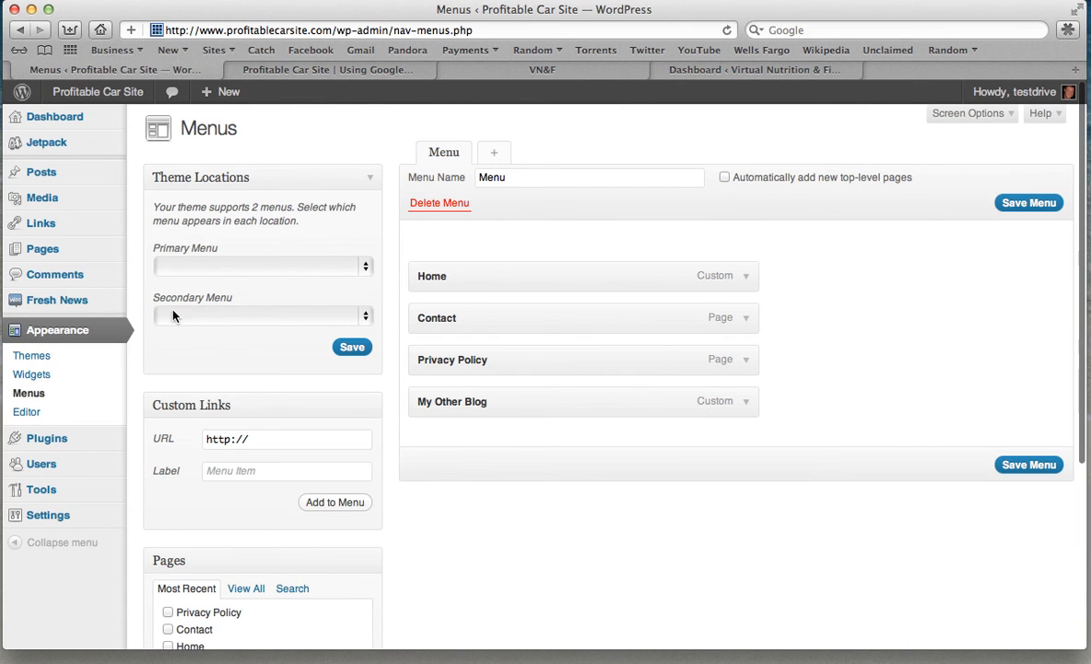
{"action": "left_click", "coordinate": [364, 318]}
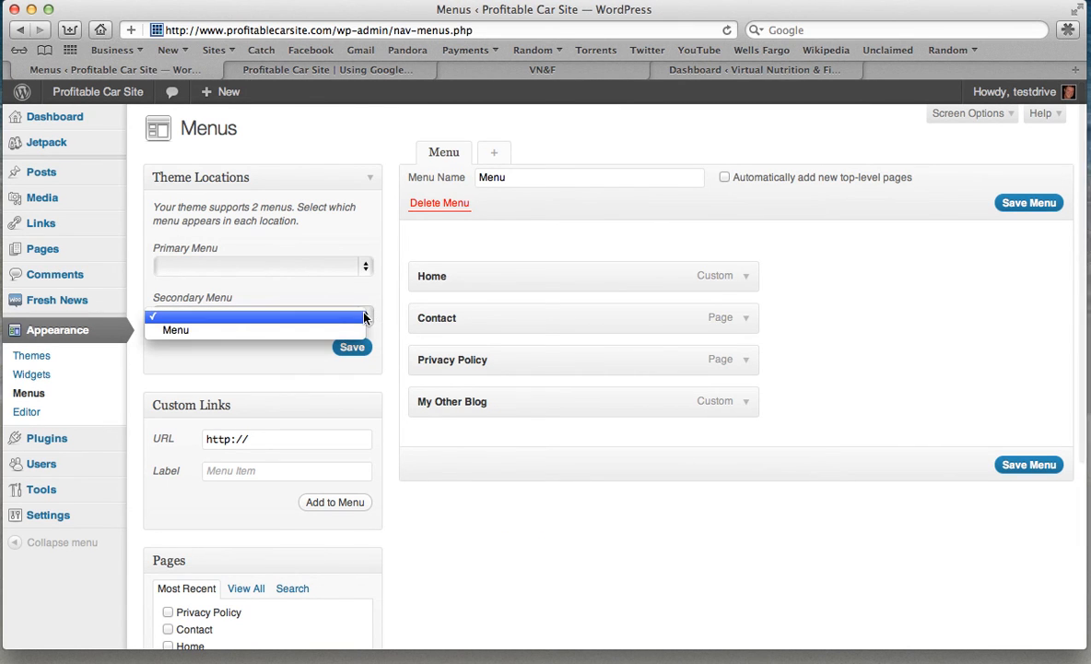
{"action": "left_click", "coordinate": [288, 332]}
{"action": "left_click", "coordinate": [352, 348]}
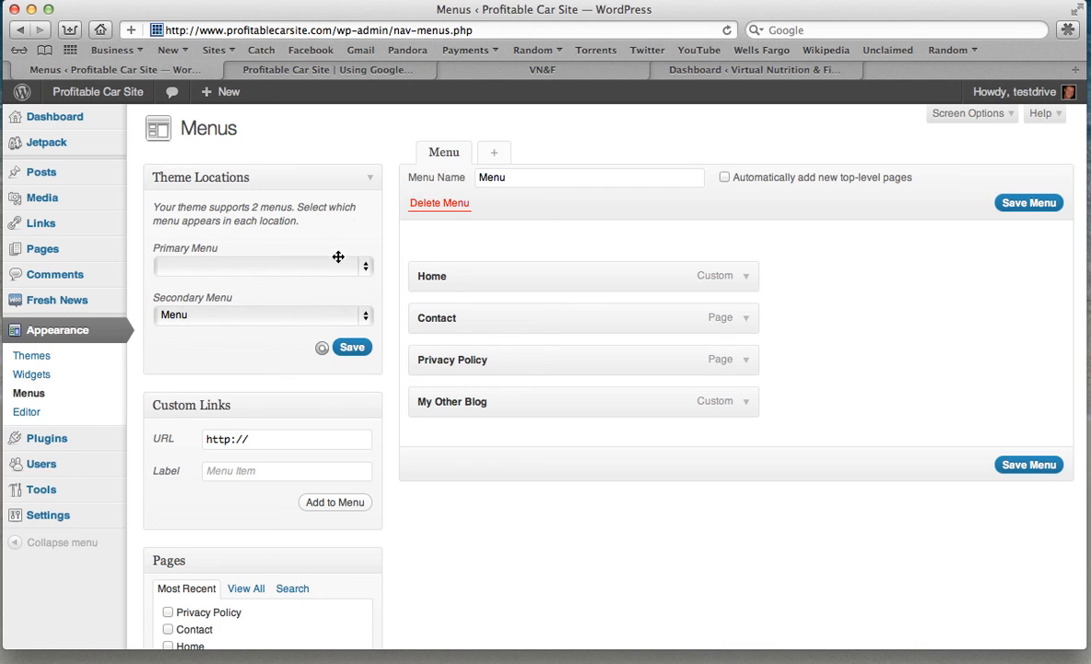
{"action": "left_click", "coordinate": [346, 72]}
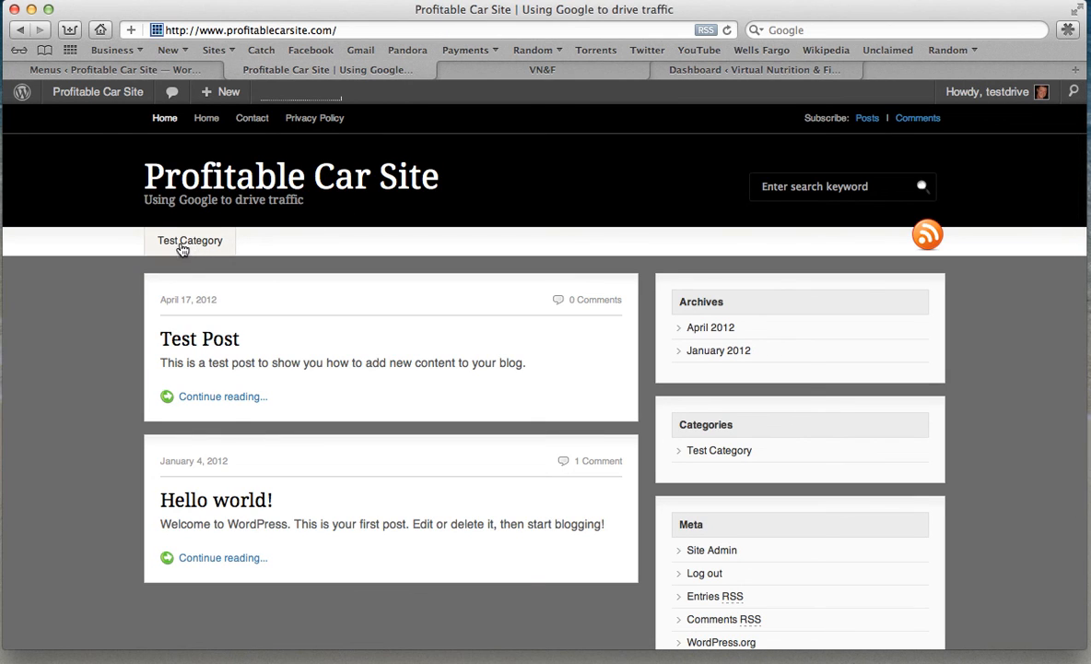
{"action": "left_click", "coordinate": [727, 31]}
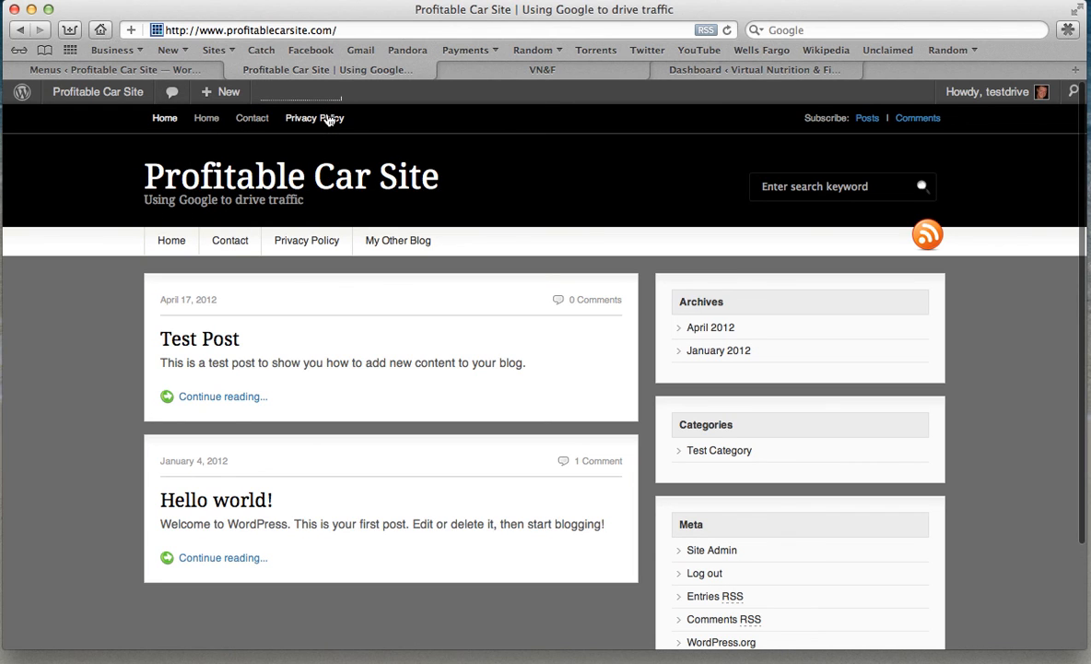
Assign the menu named Menu to the theme's Primary Menu location as well, save it, and reload the live site
{"action": "left_click", "coordinate": [163, 70]}
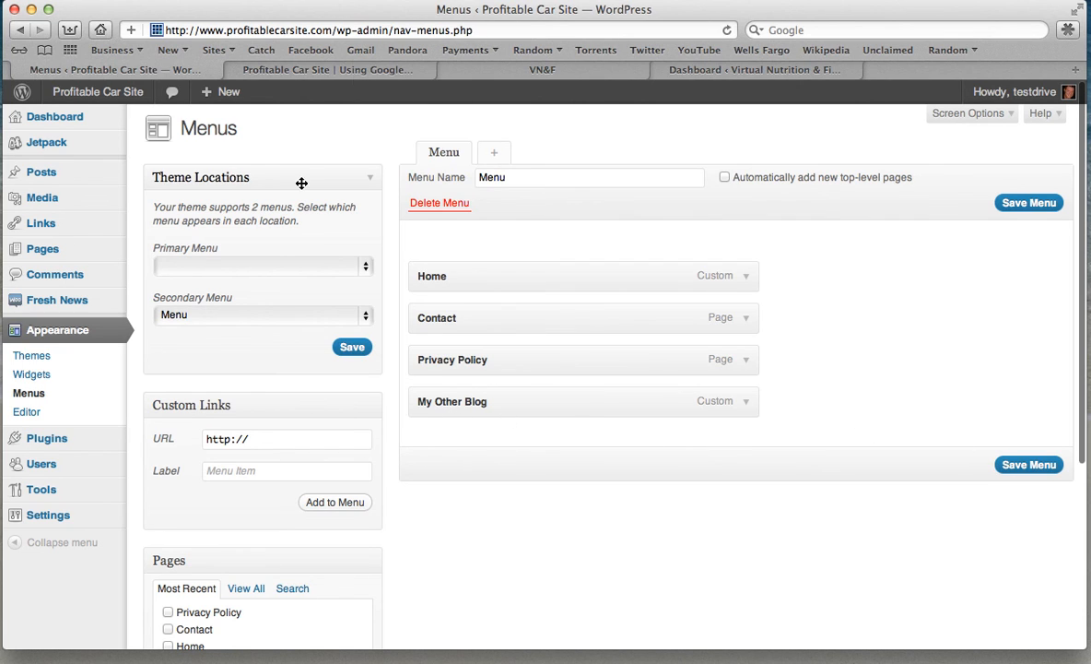
{"action": "left_click", "coordinate": [364, 268]}
{"action": "left_click", "coordinate": [296, 282]}
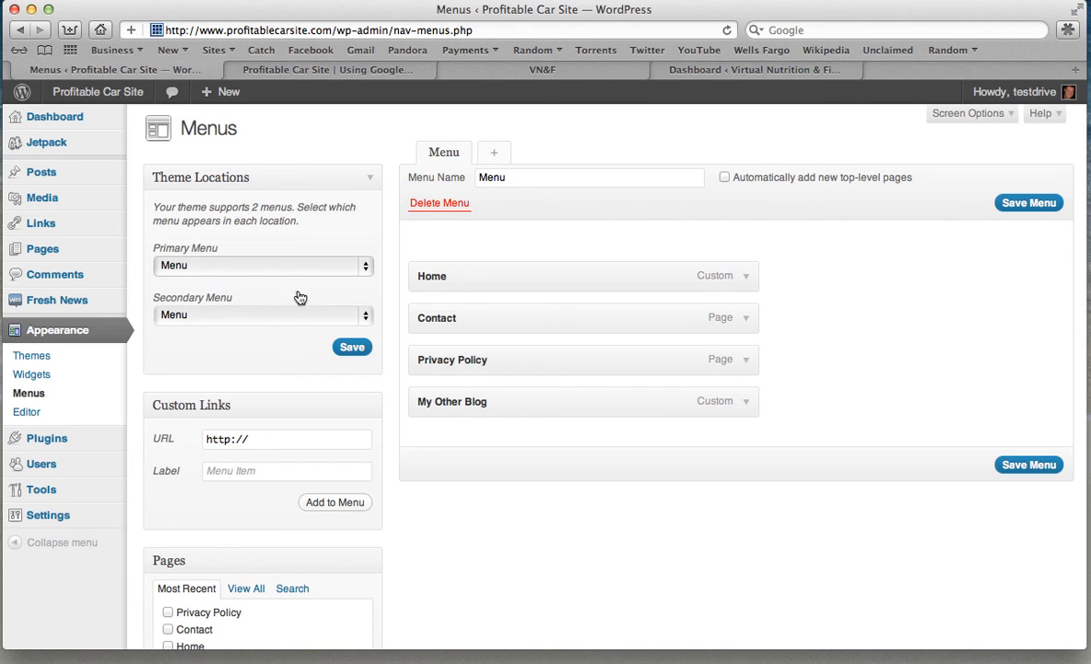
{"action": "left_click", "coordinate": [349, 350]}
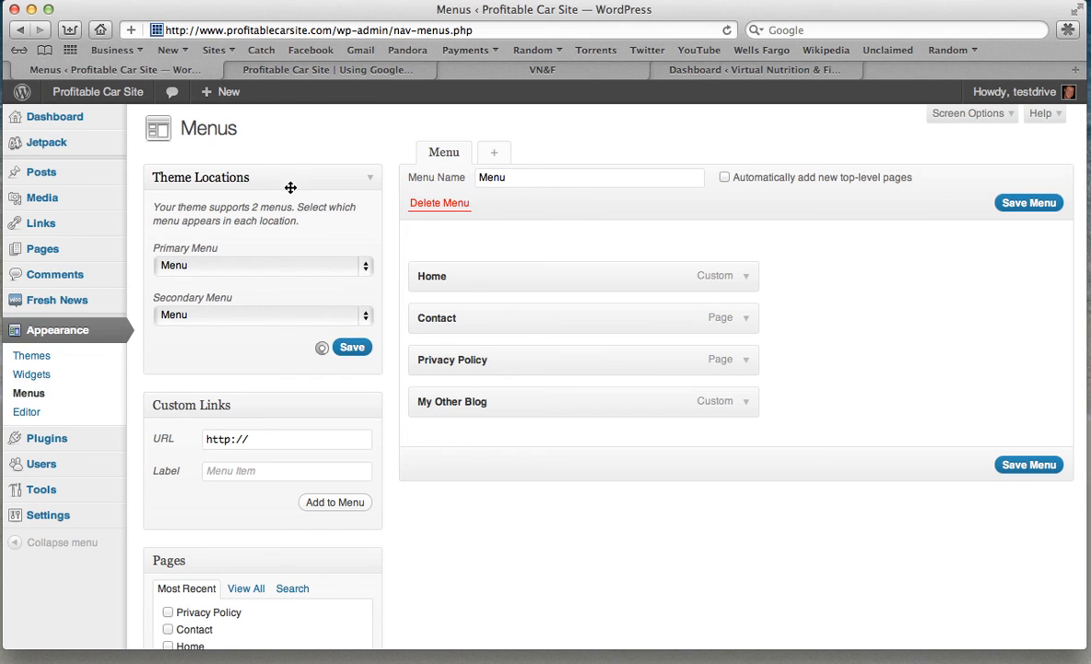
{"action": "left_click", "coordinate": [323, 71]}
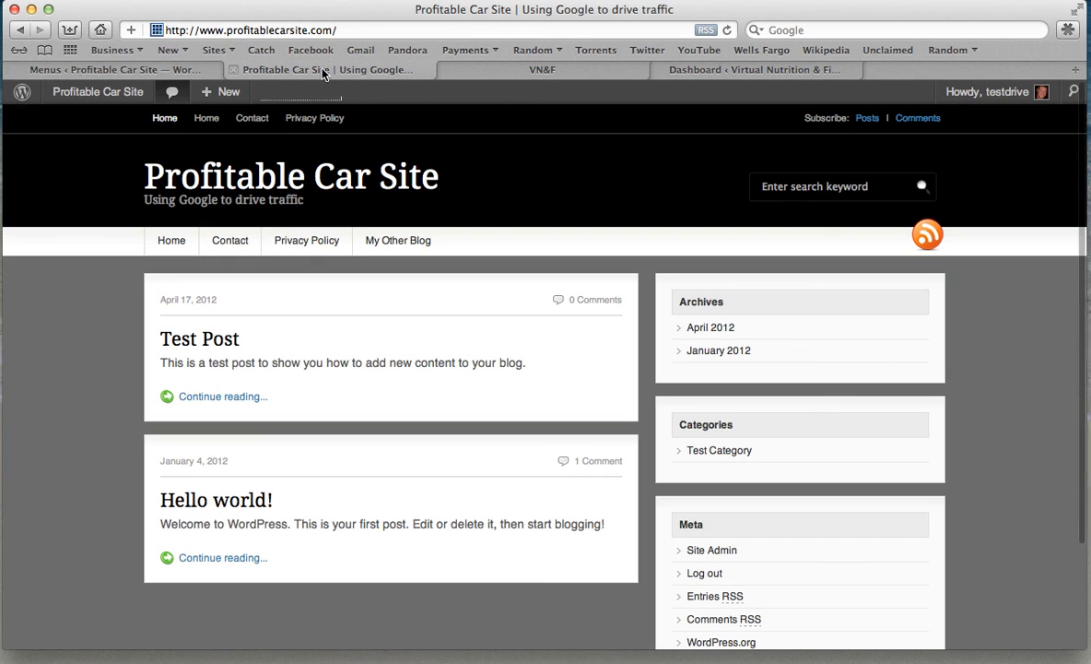
{"action": "left_click", "coordinate": [727, 30]}
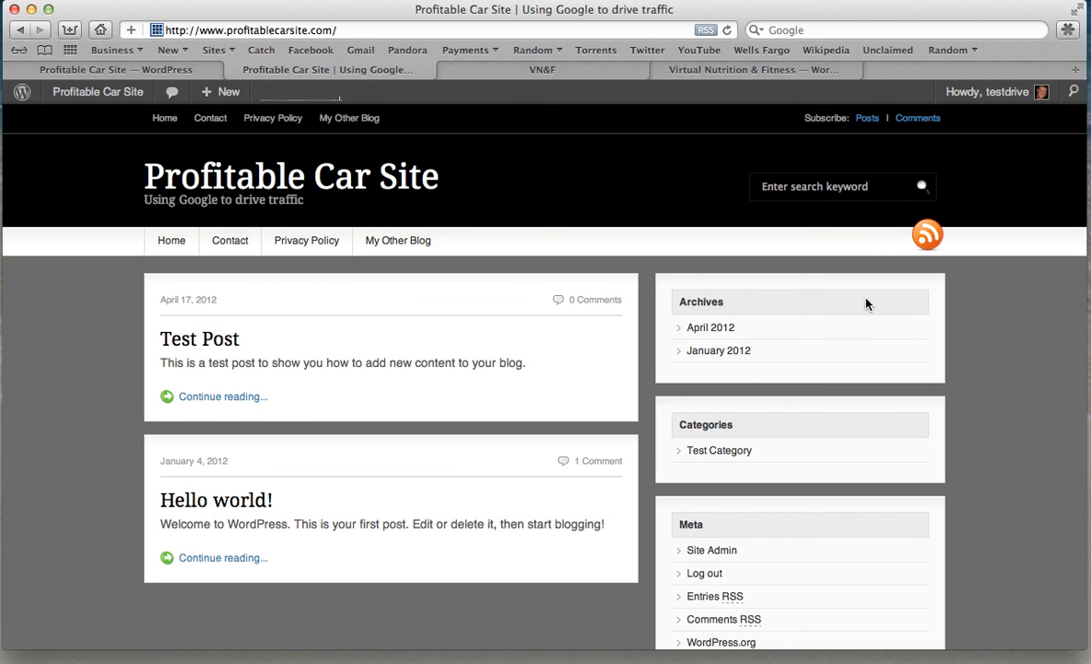
Review the Archives, Categories and Meta sections in the live site's sidebar
{"action": "scroll", "coordinate": [794, 299], "scroll_direction": "down", "scroll_amount": 2}
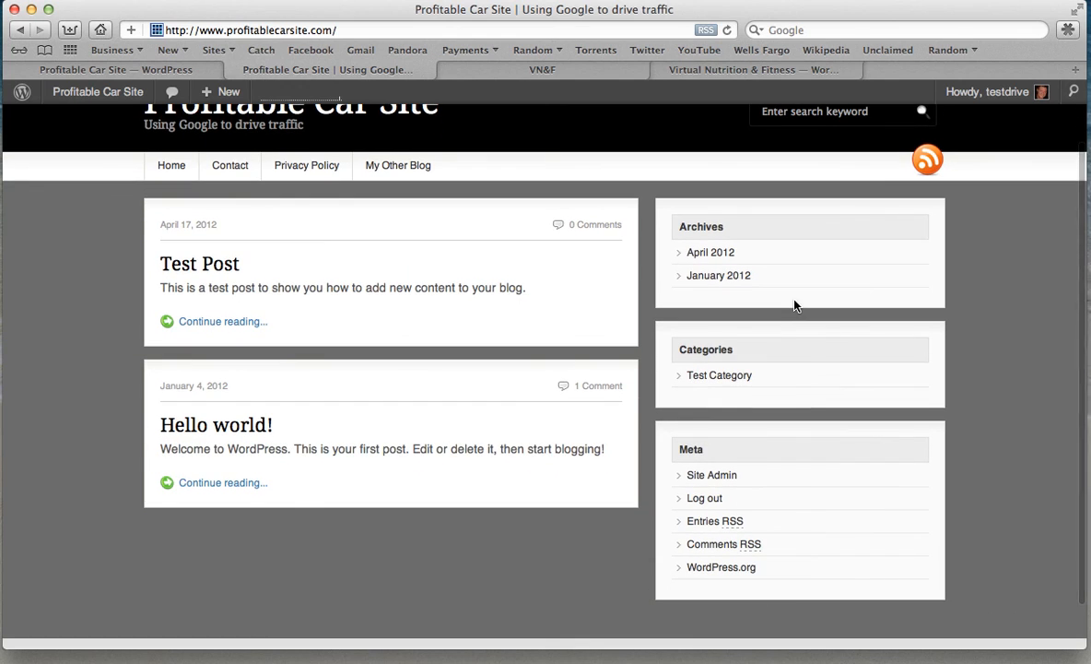
{"action": "scroll", "coordinate": [794, 304], "scroll_direction": "down", "scroll_amount": 2}
{"action": "scroll", "coordinate": [794, 304], "scroll_direction": "up", "scroll_amount": 2}
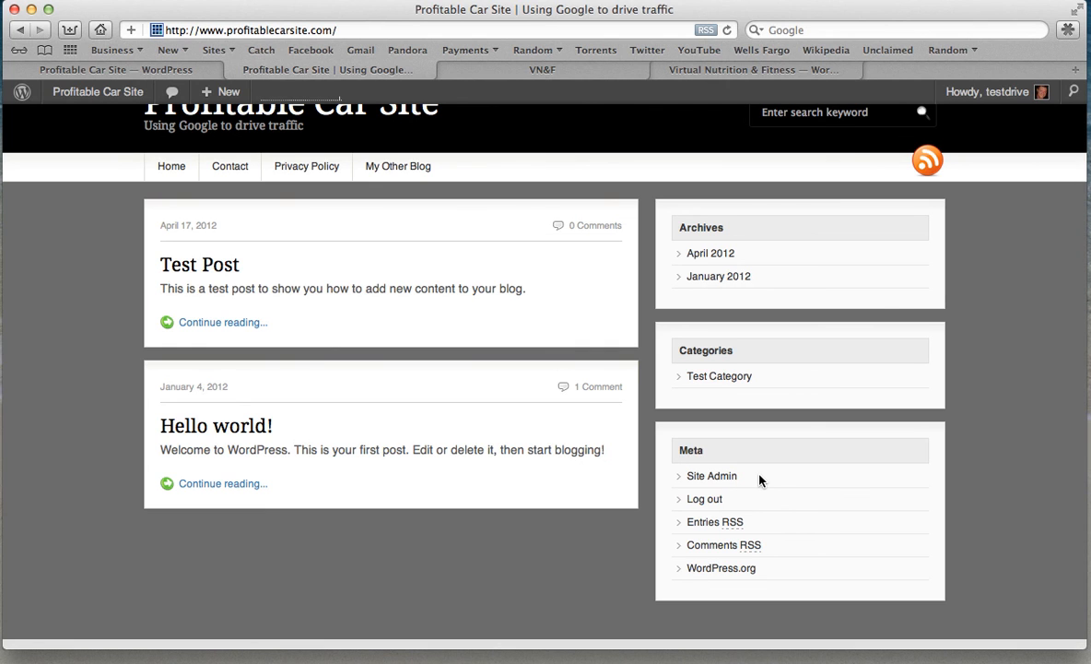
{"action": "scroll", "coordinate": [772, 477], "scroll_direction": "up", "scroll_amount": 2}
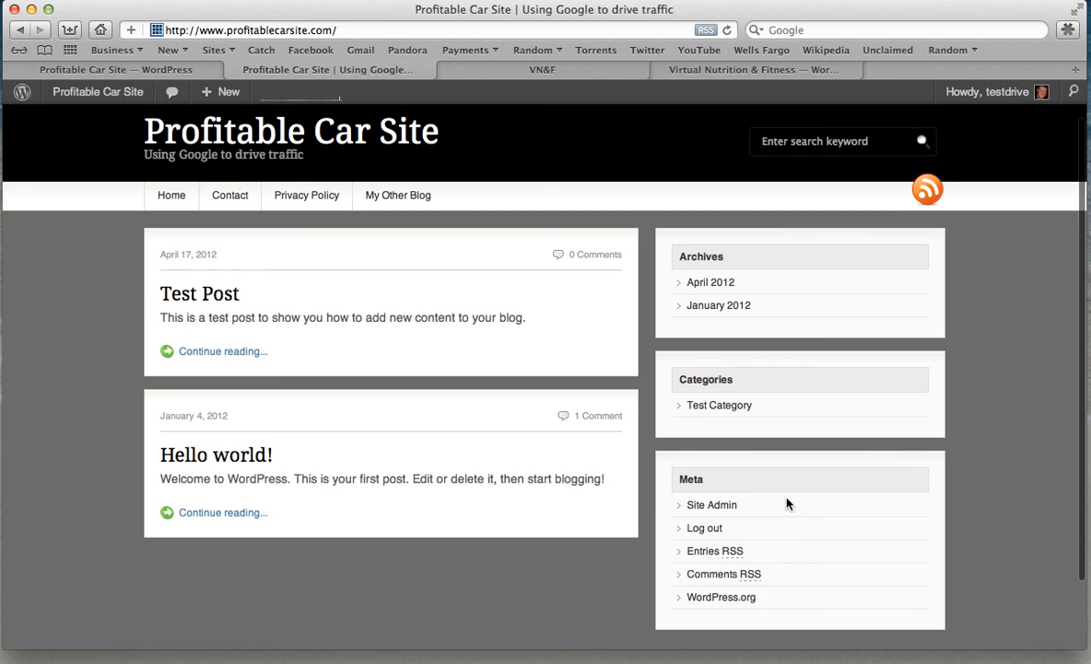
{"action": "scroll", "coordinate": [727, 480], "scroll_direction": "up", "scroll_amount": 3}
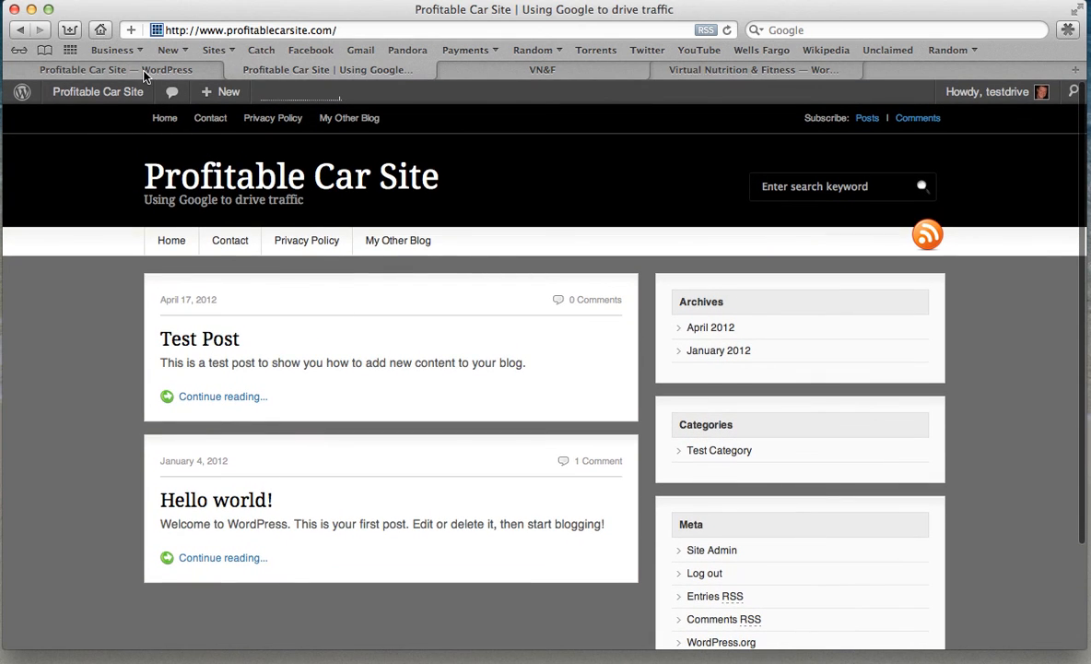
Disable the search in the Fresh News theme's header options, save all changes, and reload the live site
{"action": "left_click", "coordinate": [98, 92]}
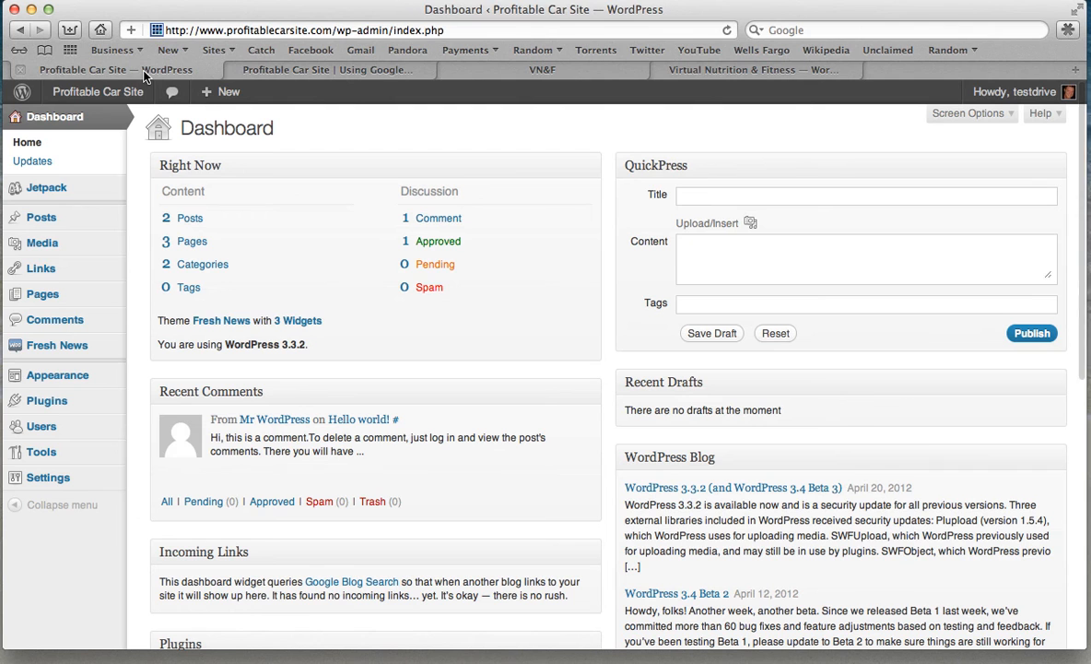
{"action": "left_click", "coordinate": [52, 344]}
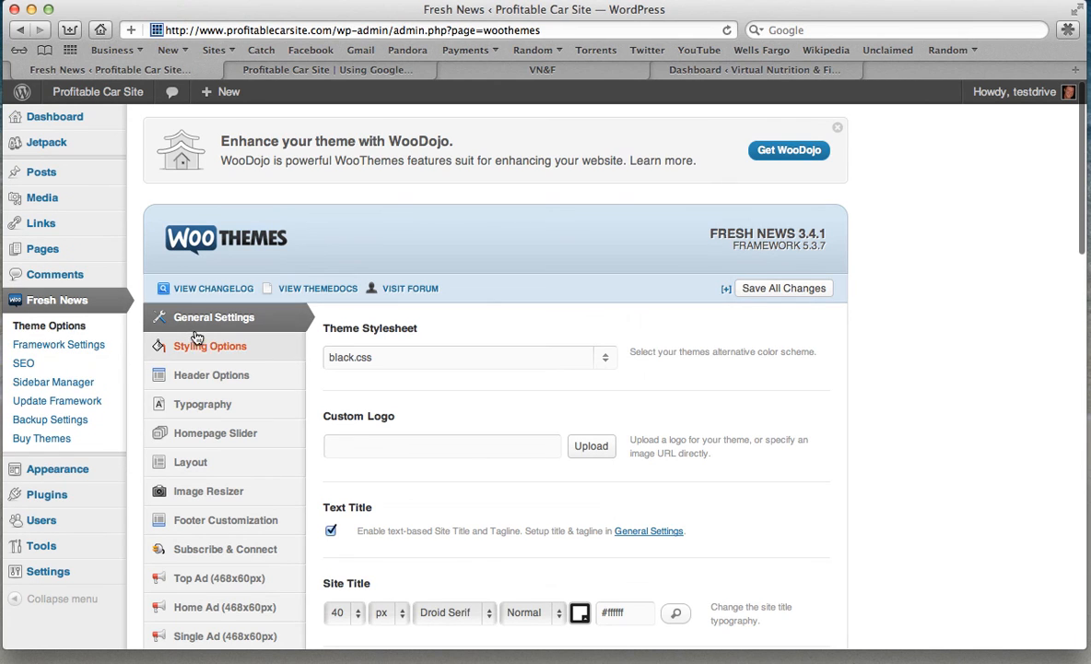
{"action": "left_click", "coordinate": [227, 381]}
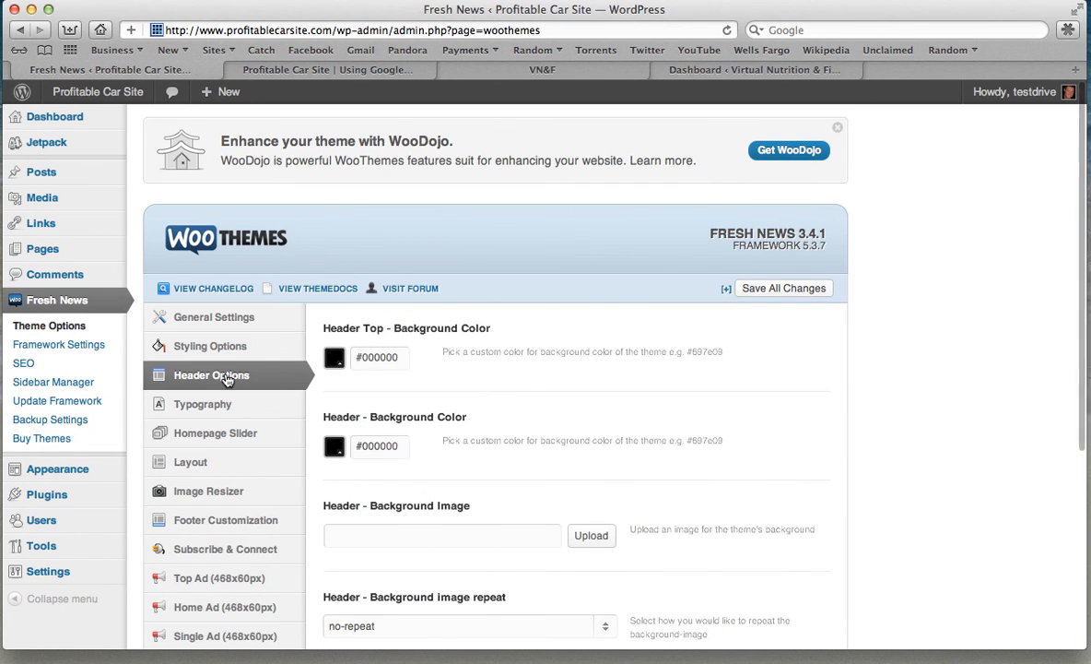
{"action": "scroll", "coordinate": [461, 442], "scroll_direction": "down", "scroll_amount": 5}
{"action": "scroll", "coordinate": [465, 444], "scroll_direction": "down", "scroll_amount": 1}
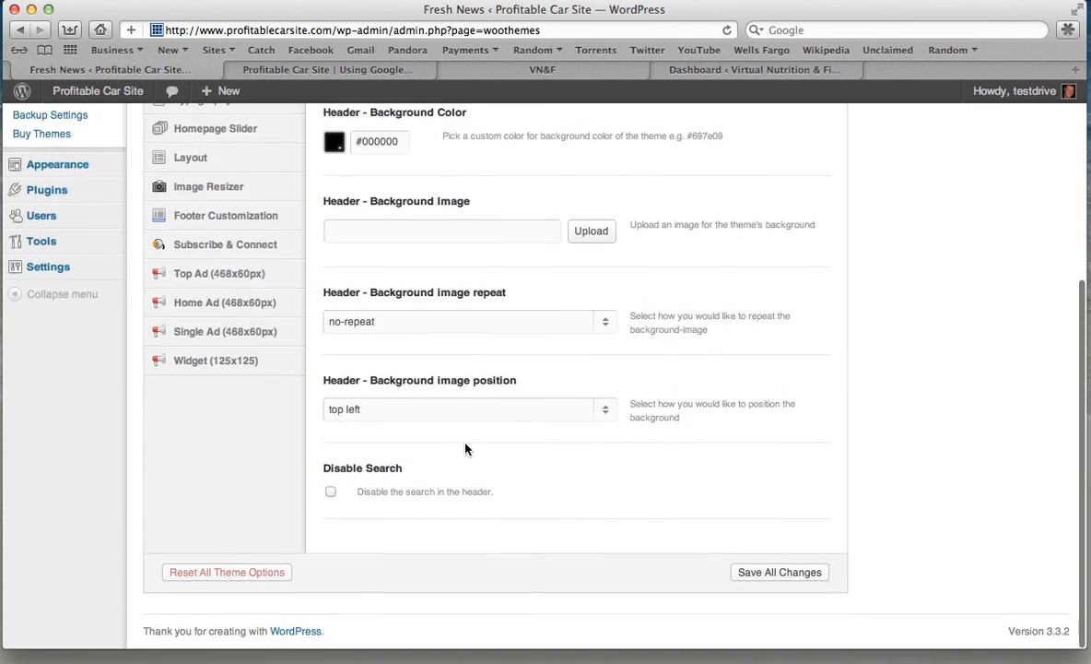
{"action": "left_click", "coordinate": [331, 495]}
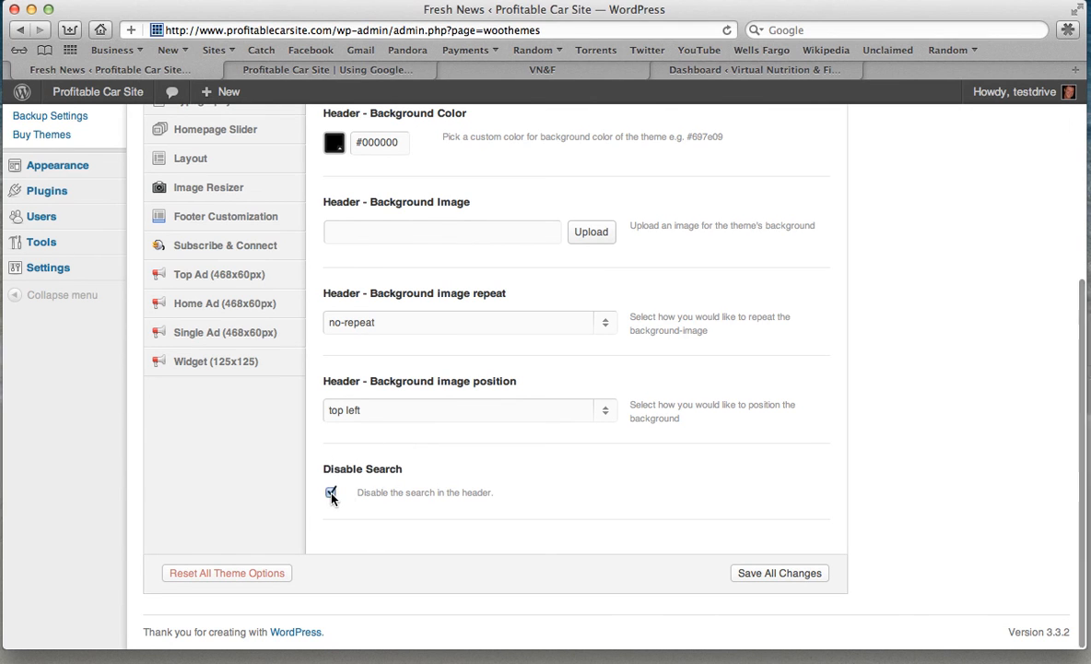
{"action": "left_click", "coordinate": [777, 573]}
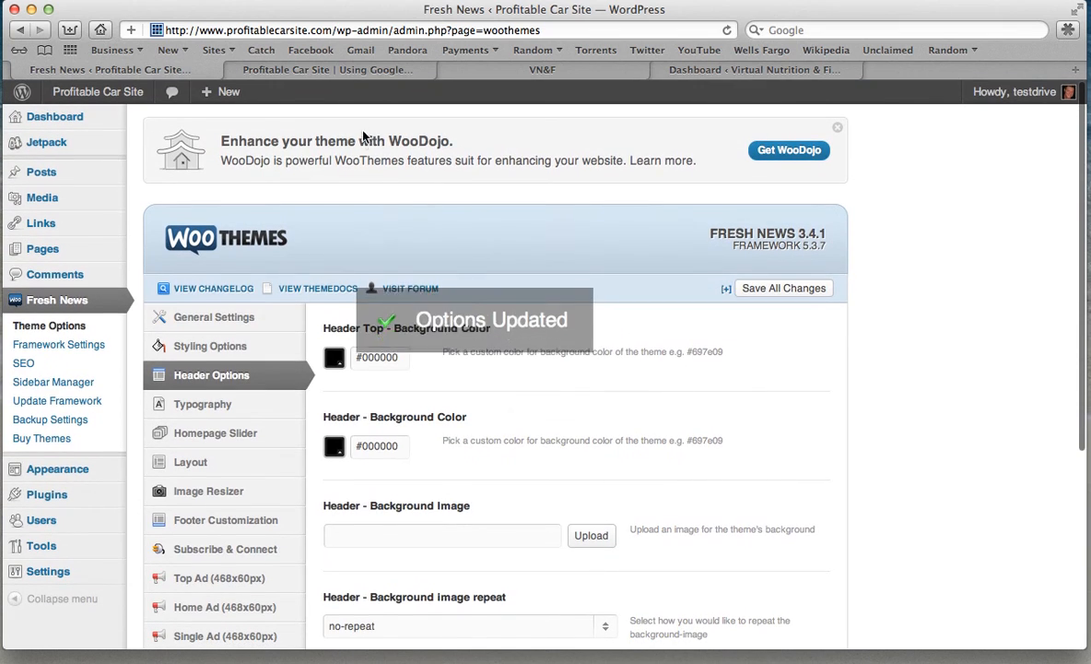
{"action": "left_click", "coordinate": [314, 68]}
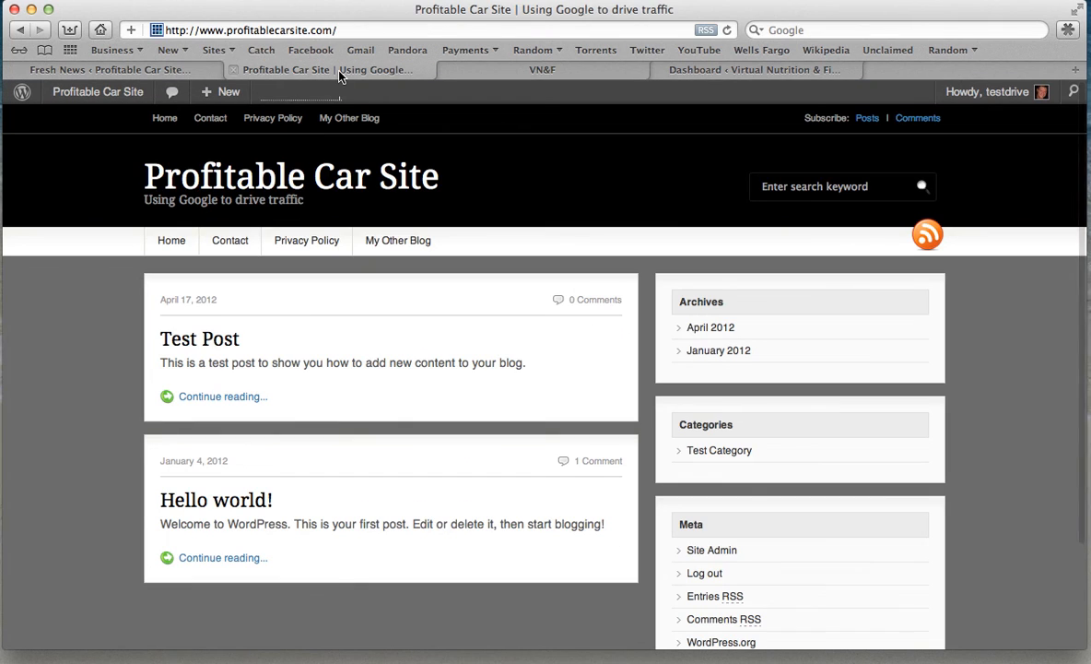
{"action": "left_click", "coordinate": [728, 32]}
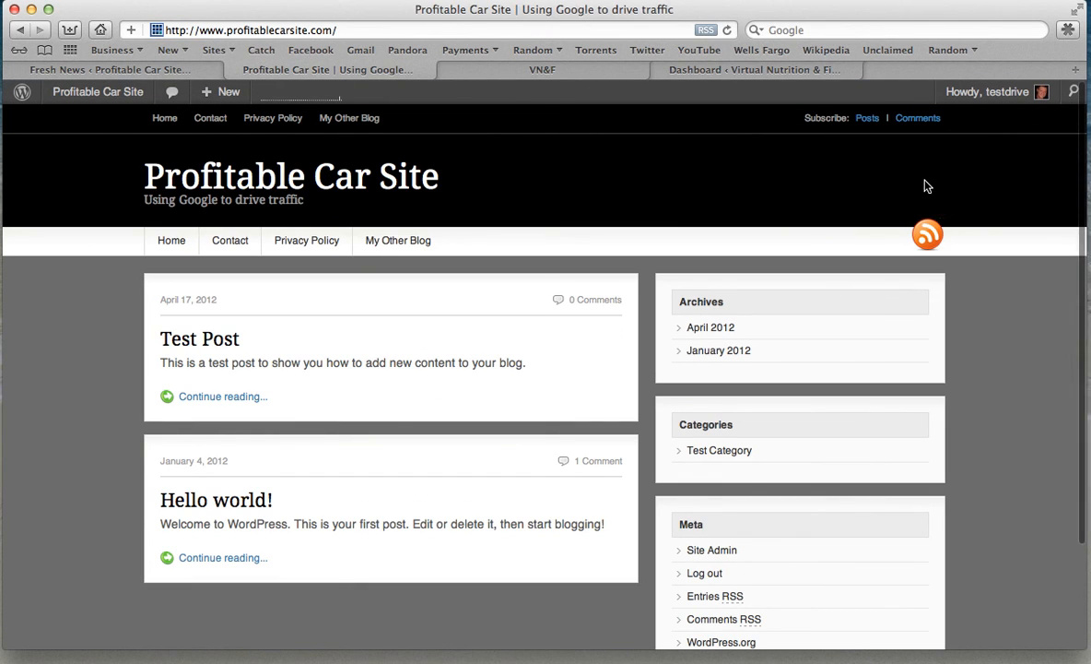
Add the Woo - Search widget below Meta in the Primary sidebar, leave its title empty, save it, and collapse it
{"action": "left_click", "coordinate": [129, 70]}
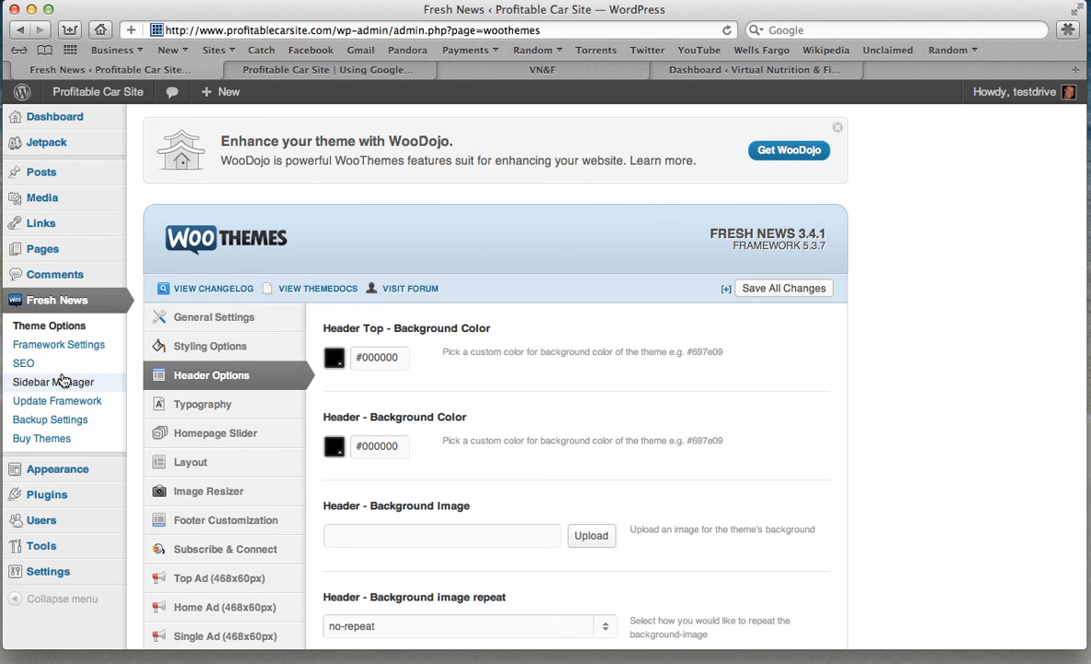
{"action": "scroll", "coordinate": [61, 380], "scroll_direction": "down", "scroll_amount": 2}
{"action": "mouse_move", "coordinate": [59, 376]}
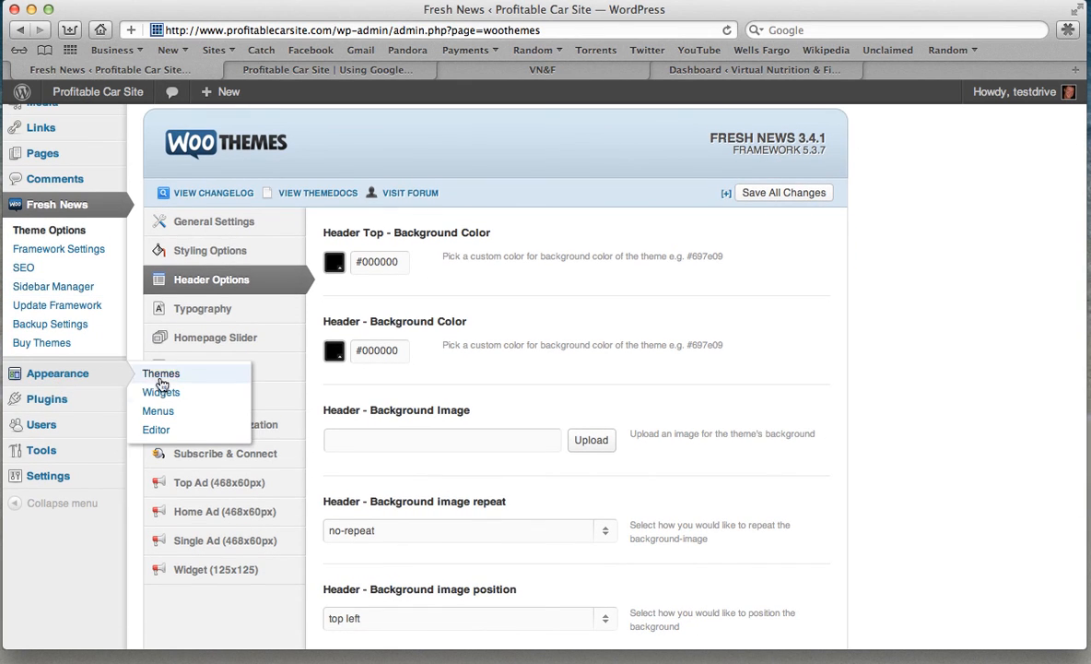
{"action": "left_click", "coordinate": [180, 395]}
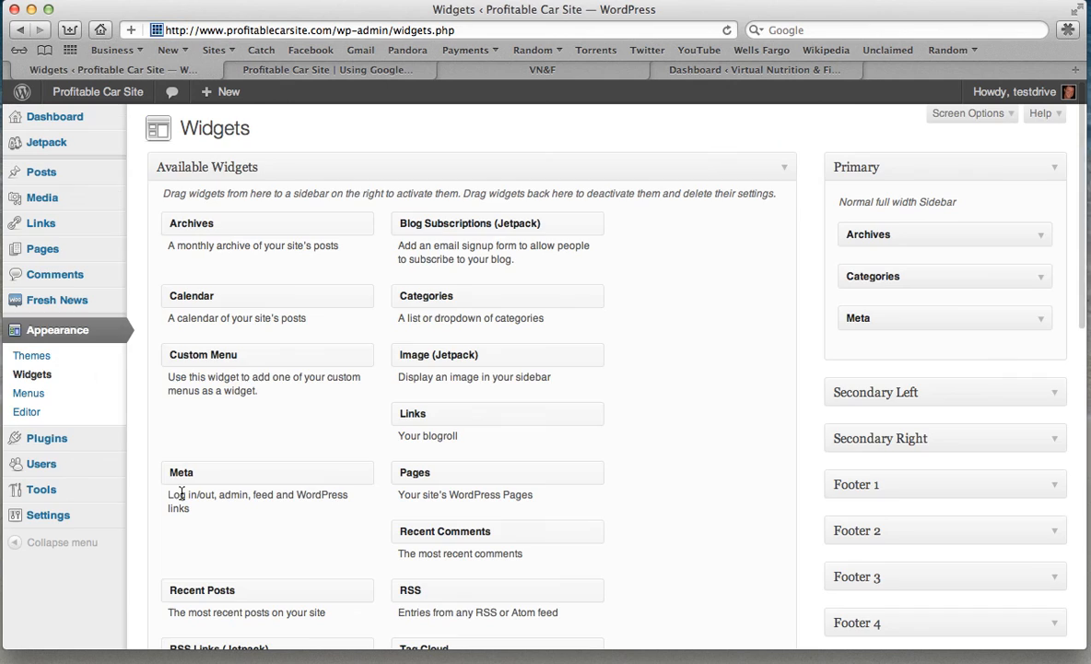
{"action": "scroll", "coordinate": [443, 470], "scroll_direction": "down", "scroll_amount": 1}
{"action": "scroll", "coordinate": [443, 470], "scroll_direction": "down", "scroll_amount": 10}
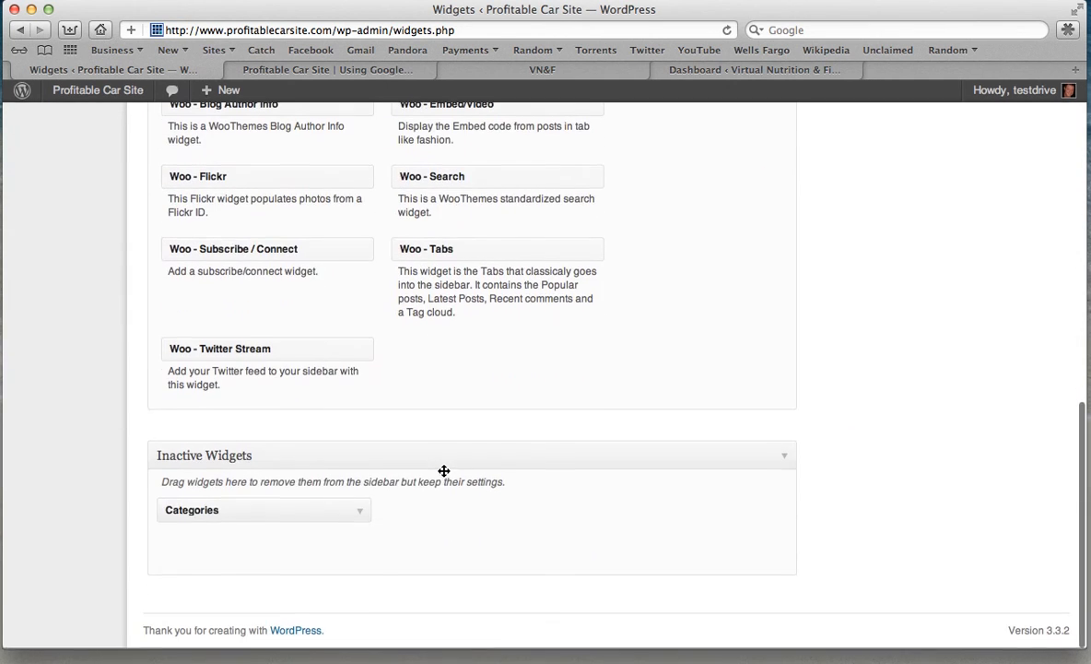
{"action": "scroll", "coordinate": [443, 470], "scroll_direction": "up", "scroll_amount": 2}
{"action": "scroll", "coordinate": [444, 470], "scroll_direction": "up", "scroll_amount": 3}
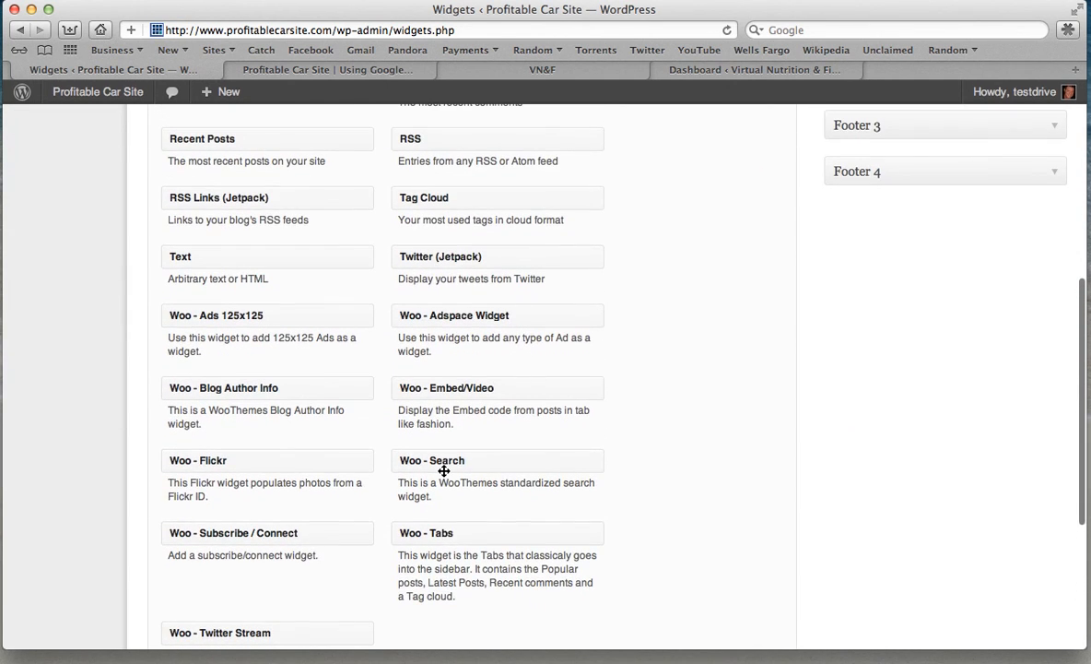
{"action": "left_click_drag", "start_coordinate": [464, 461], "coordinate": [909, 271]}
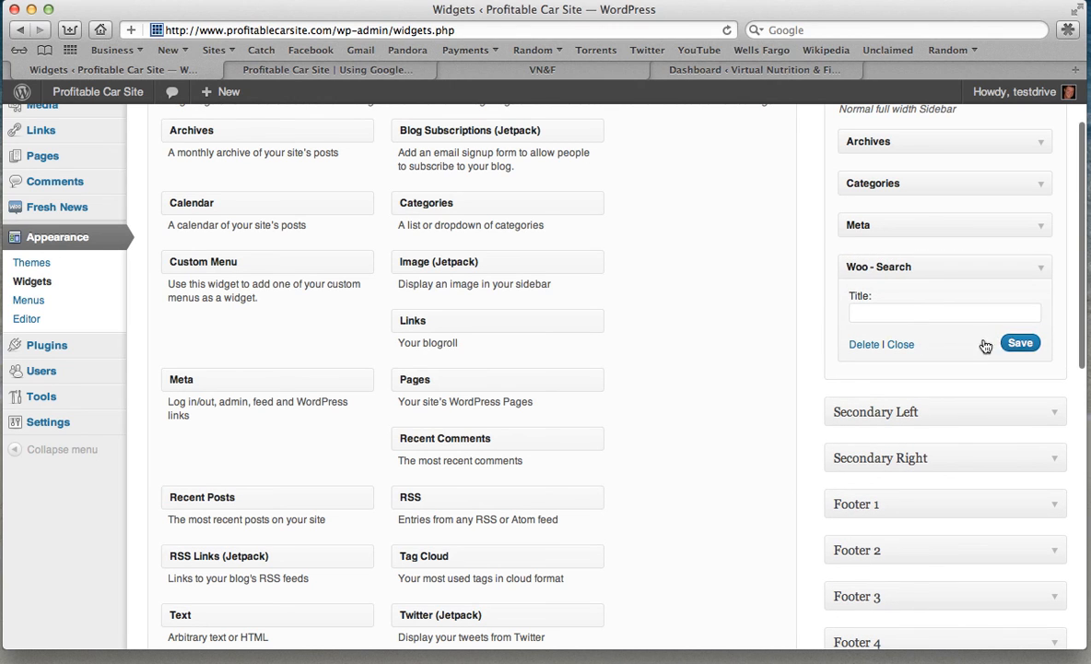
{"action": "left_click", "coordinate": [1022, 344]}
{"action": "left_click", "coordinate": [968, 266]}
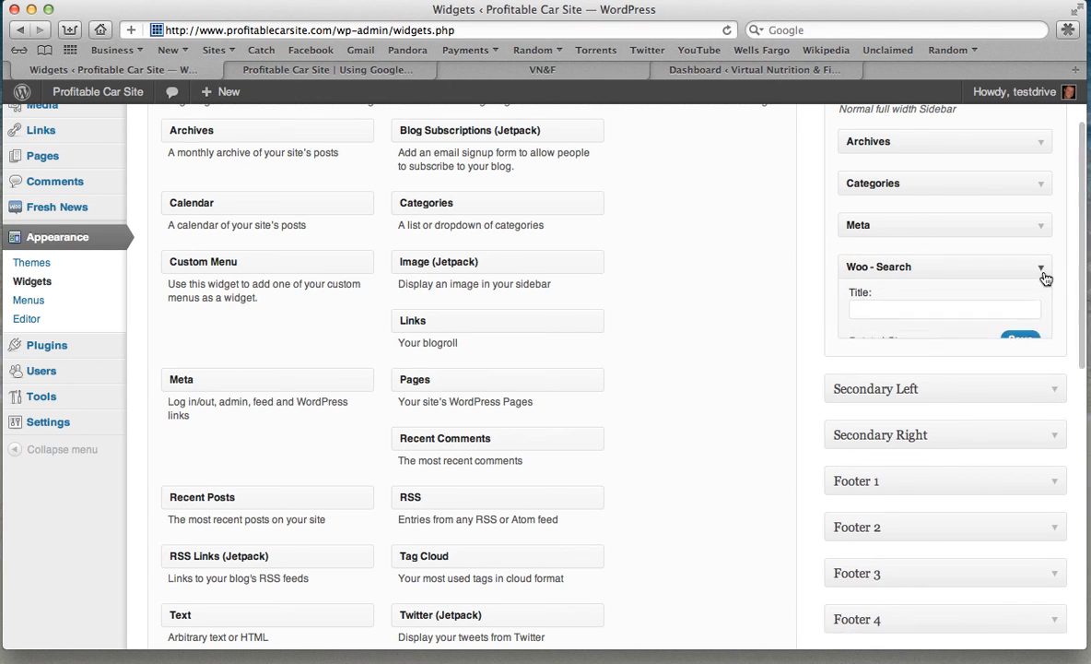
Add the Woo - Tabs widget below Woo - Search in the Primary sidebar, toggle its option for hiding Latest, and save it
{"action": "scroll", "coordinate": [643, 342], "scroll_direction": "down", "scroll_amount": 10}
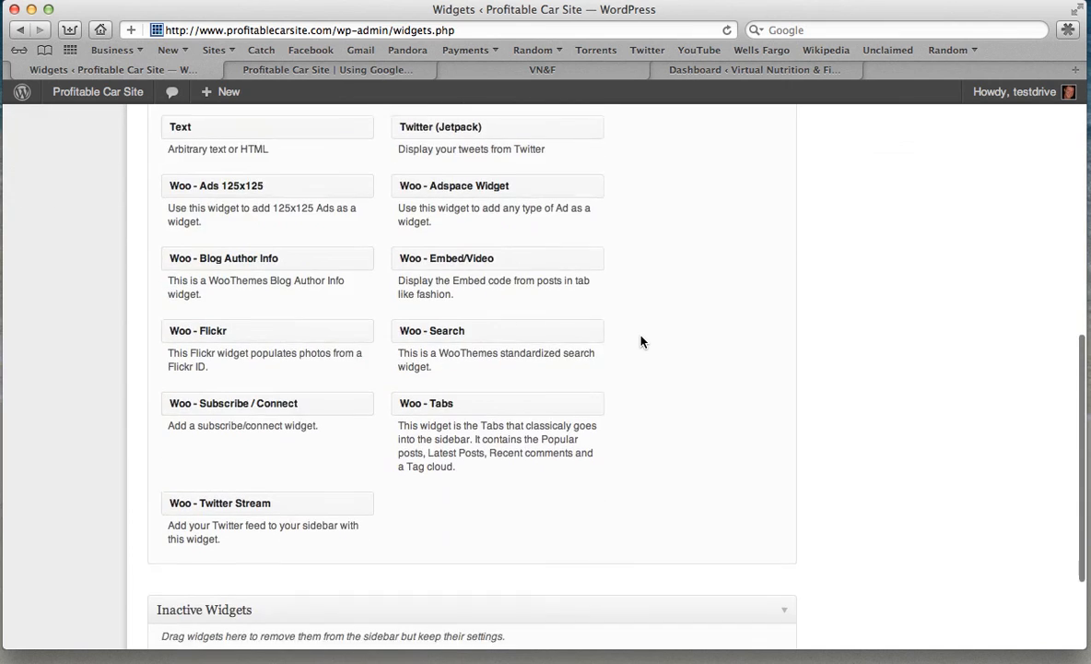
{"action": "scroll", "coordinate": [642, 342], "scroll_direction": "up", "scroll_amount": 3}
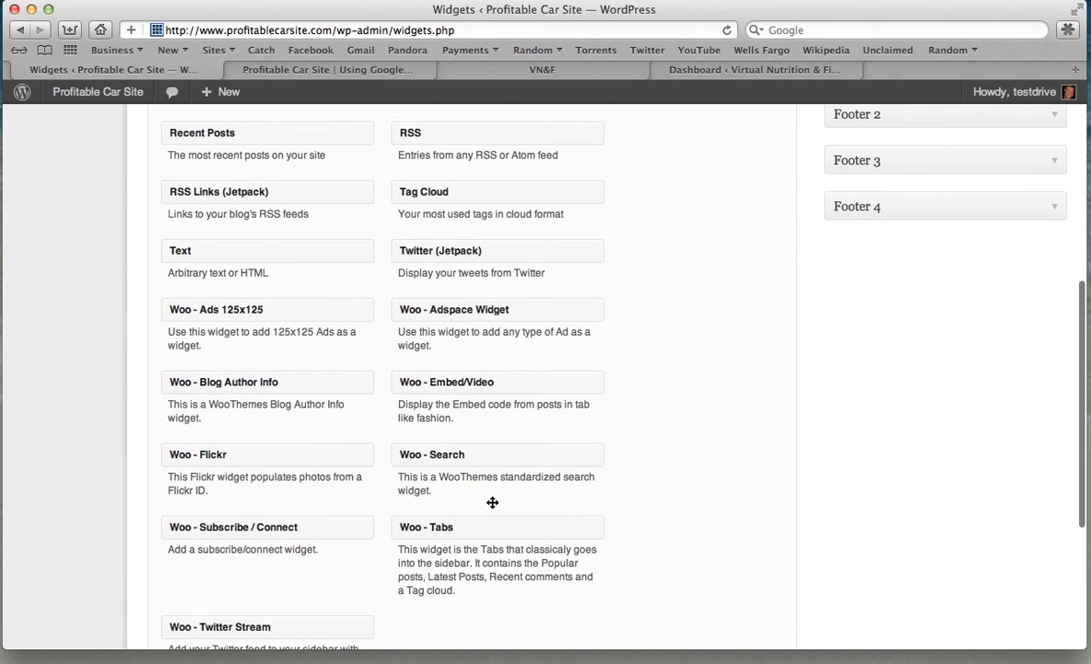
{"action": "left_click_drag", "start_coordinate": [466, 533], "coordinate": [906, 259]}
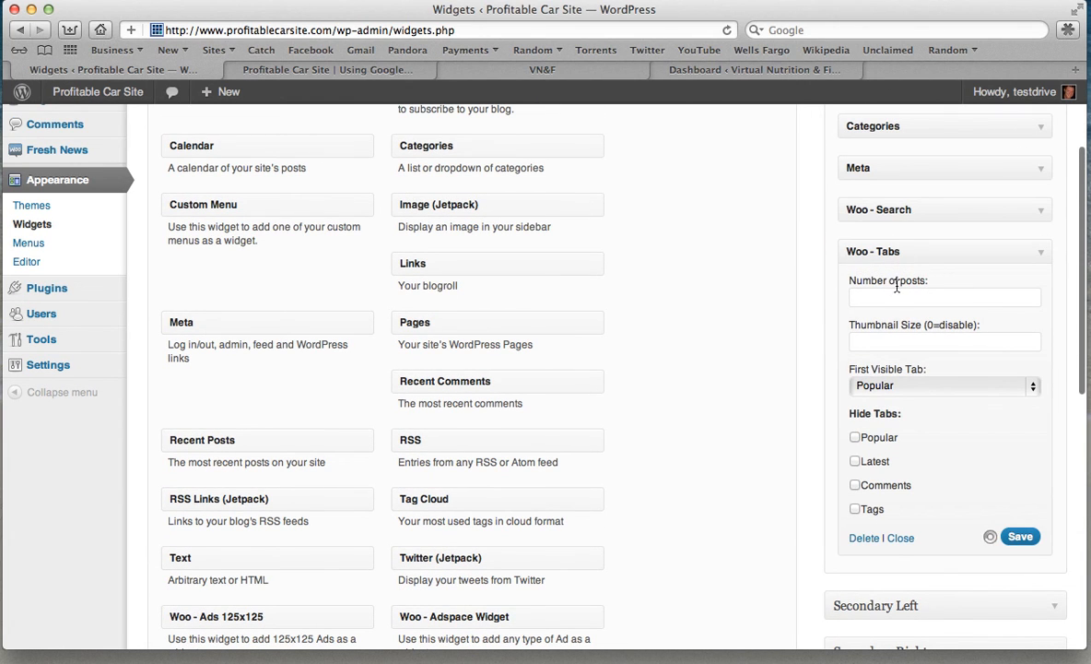
{"action": "left_click", "coordinate": [854, 462]}
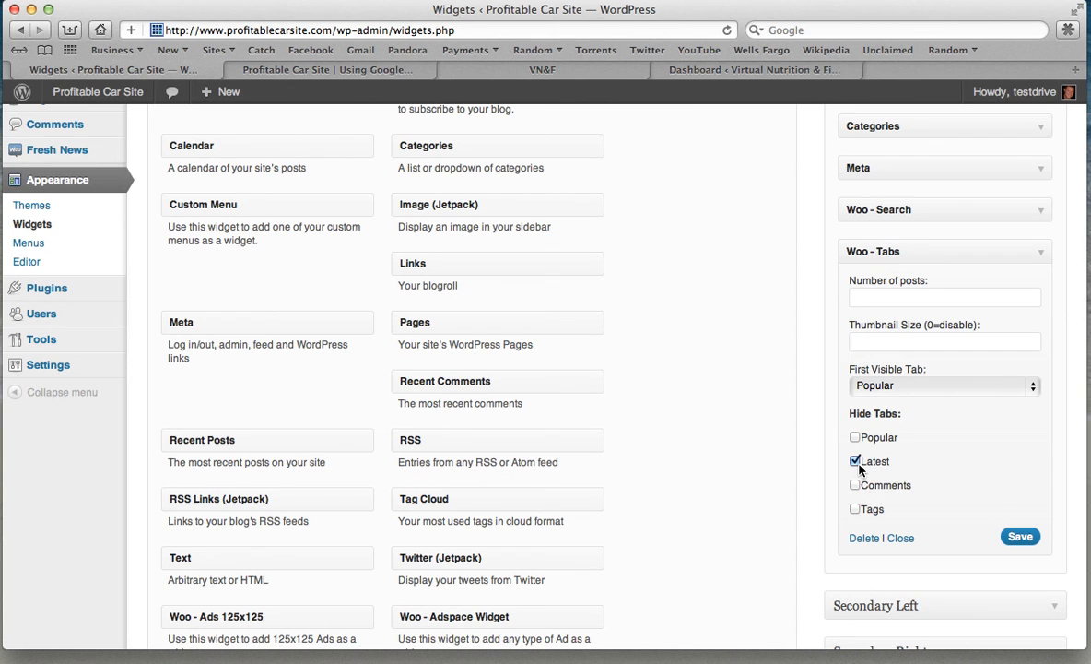
{"action": "left_click", "coordinate": [1014, 536]}
{"action": "left_click", "coordinate": [1041, 252]}
Delete the Meta widget from the Primary sidebar
{"action": "scroll", "coordinate": [972, 247], "scroll_direction": "up", "scroll_amount": 3}
{"action": "scroll", "coordinate": [971, 246], "scroll_direction": "up", "scroll_amount": 1}
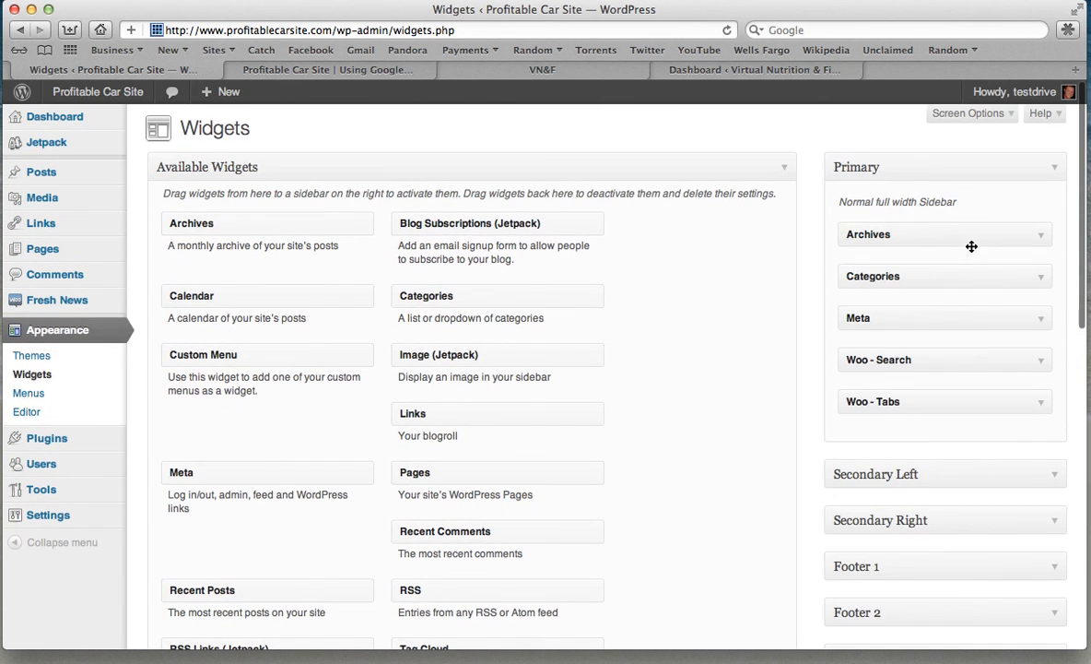
{"action": "left_click", "coordinate": [1040, 319]}
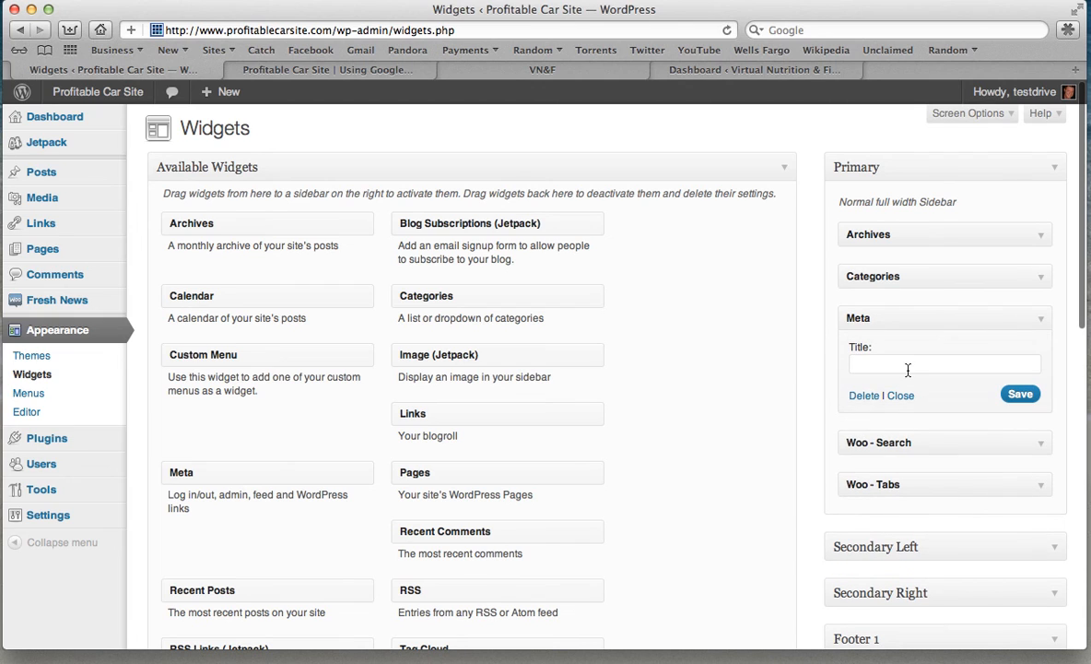
{"action": "left_click", "coordinate": [864, 396]}
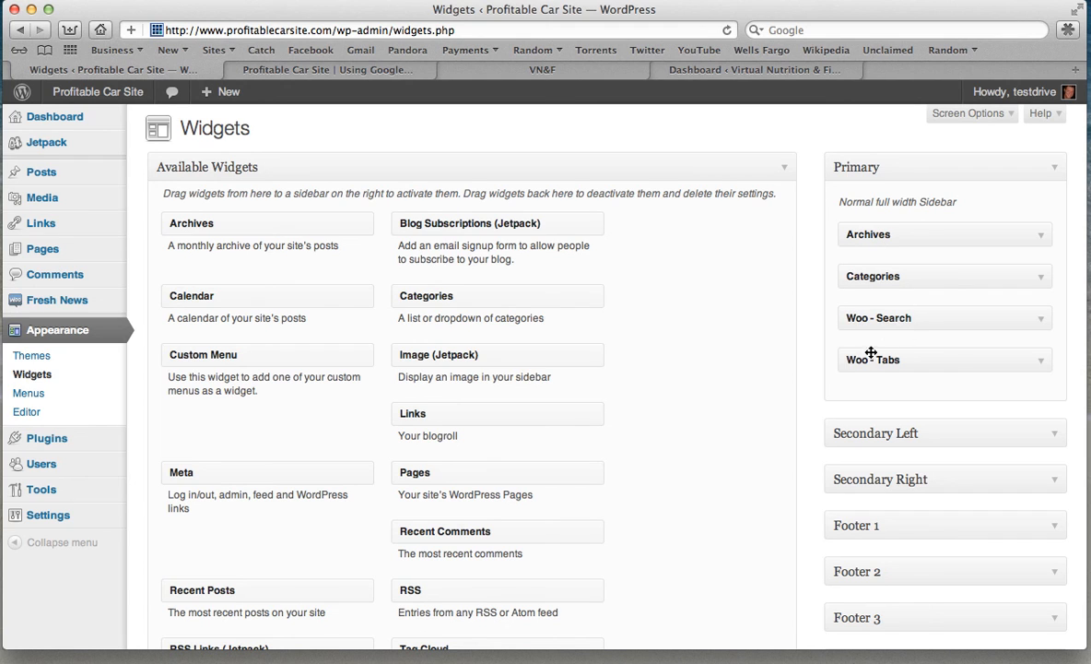
Reorder the Primary sidebar widgets to Woo - Search, Categories, Woo - Tabs, Archives, and reload the live site
{"action": "left_click_drag", "start_coordinate": [935, 316], "coordinate": [884, 354]}
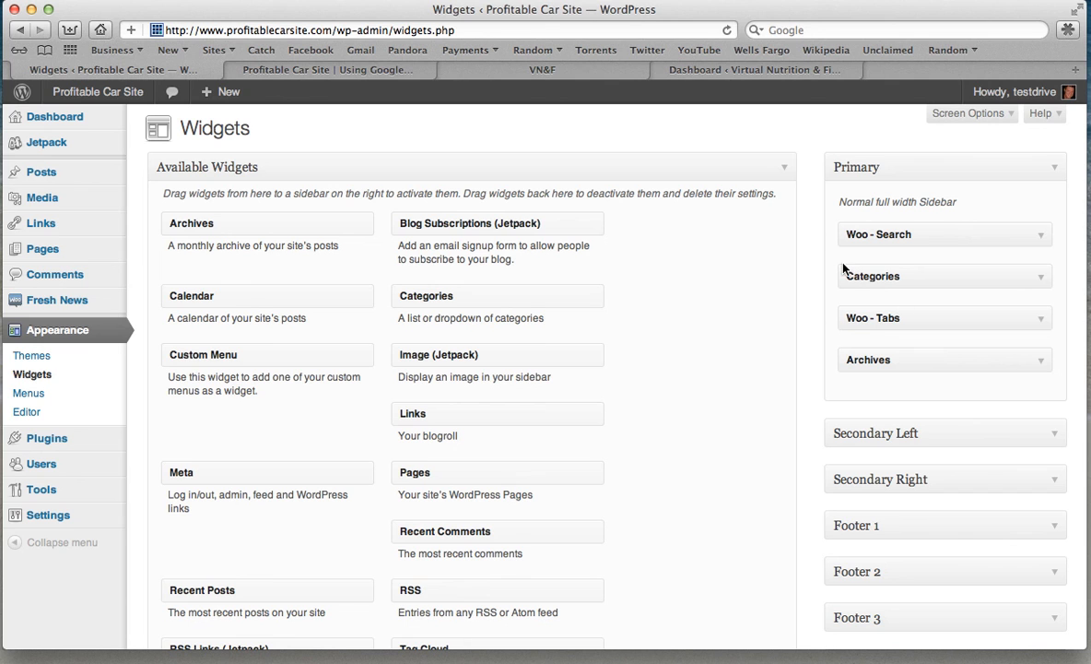
{"action": "scroll", "coordinate": [811, 268], "scroll_direction": "up", "scroll_amount": 2}
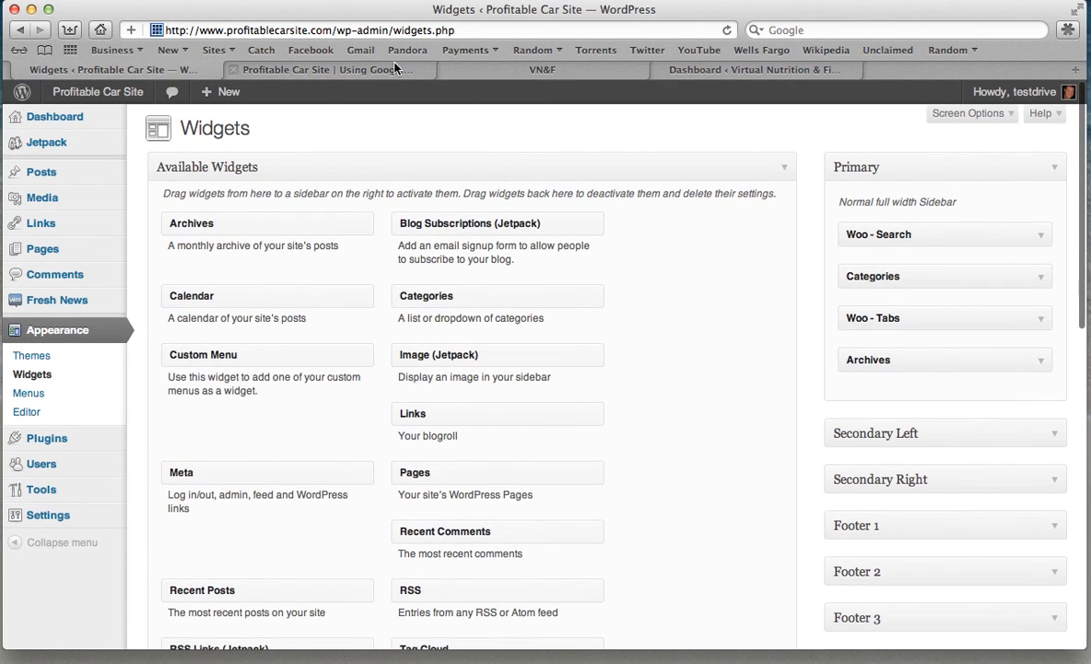
{"action": "left_click", "coordinate": [368, 68]}
{"action": "left_click", "coordinate": [728, 30]}
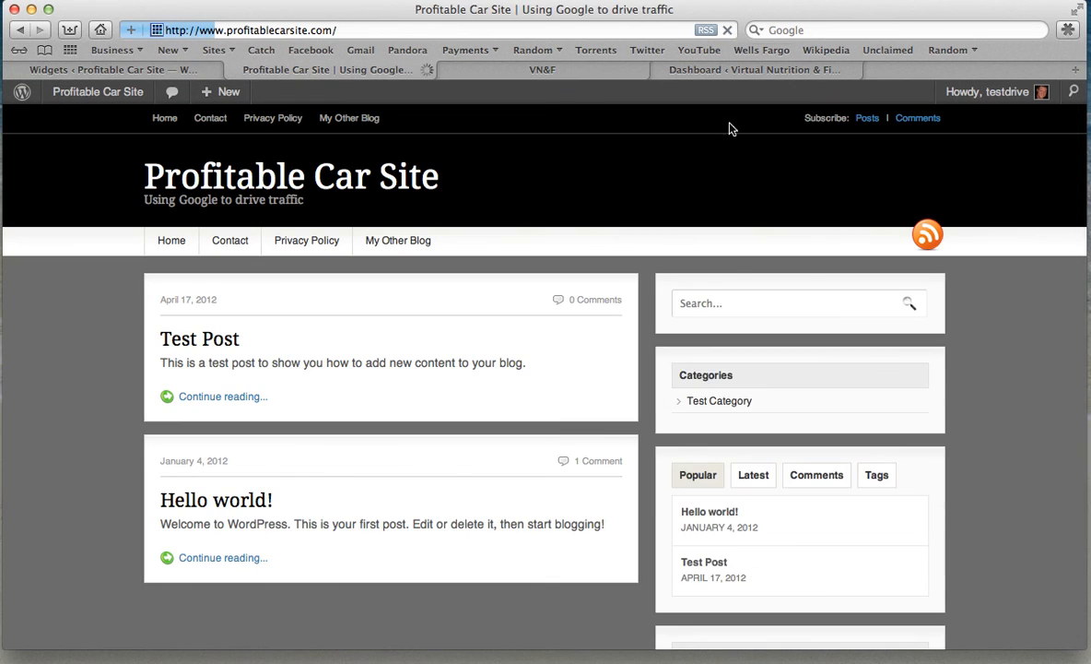
Review the live site's sidebar, checking the Latest, Comments and Tags tabs and the Archives section
{"action": "scroll", "coordinate": [735, 285], "scroll_direction": "down", "scroll_amount": 3}
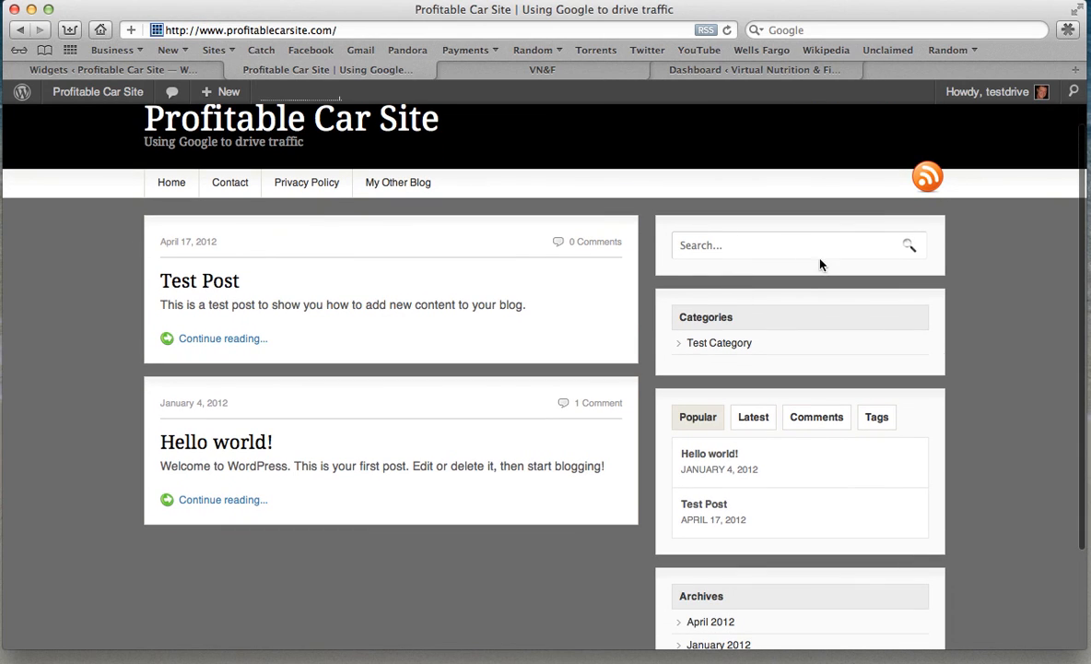
{"action": "left_click", "coordinate": [754, 416]}
{"action": "left_click", "coordinate": [818, 420]}
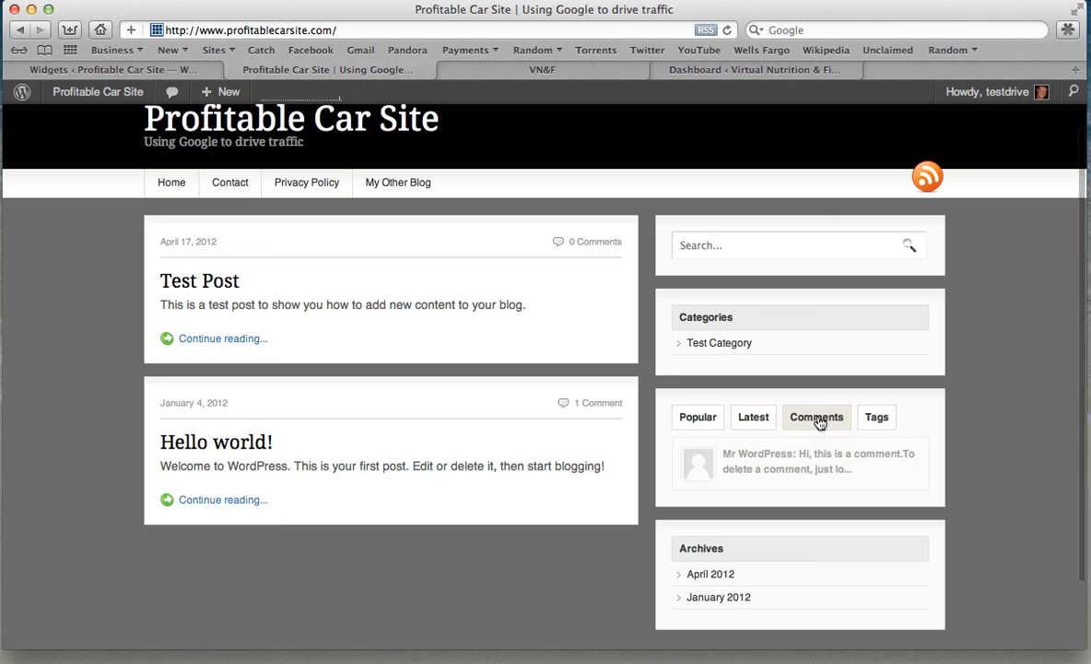
{"action": "left_click", "coordinate": [875, 429]}
{"action": "scroll", "coordinate": [799, 427], "scroll_direction": "down", "scroll_amount": 1}
{"action": "scroll", "coordinate": [798, 427], "scroll_direction": "down", "scroll_amount": 1}
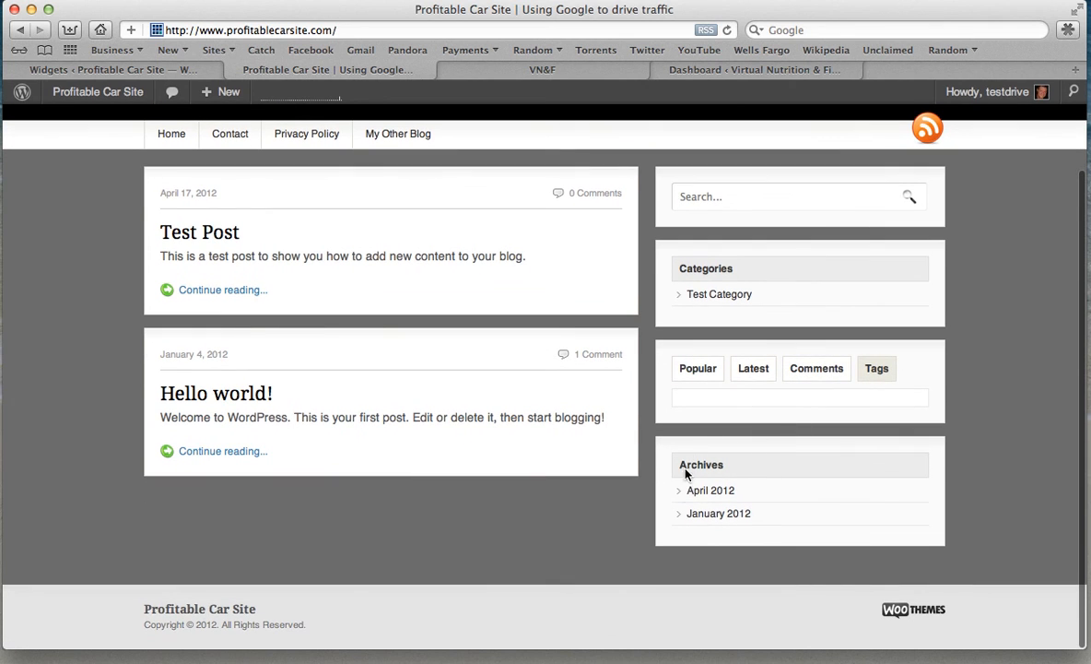
{"action": "scroll", "coordinate": [756, 343], "scroll_direction": "up", "scroll_amount": 3}
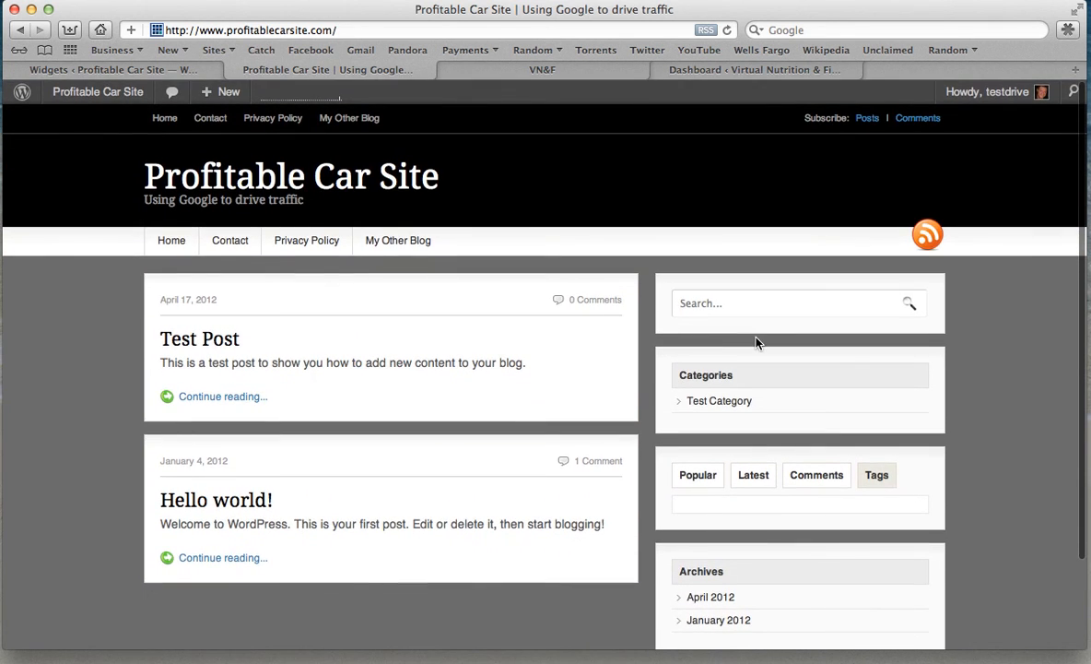